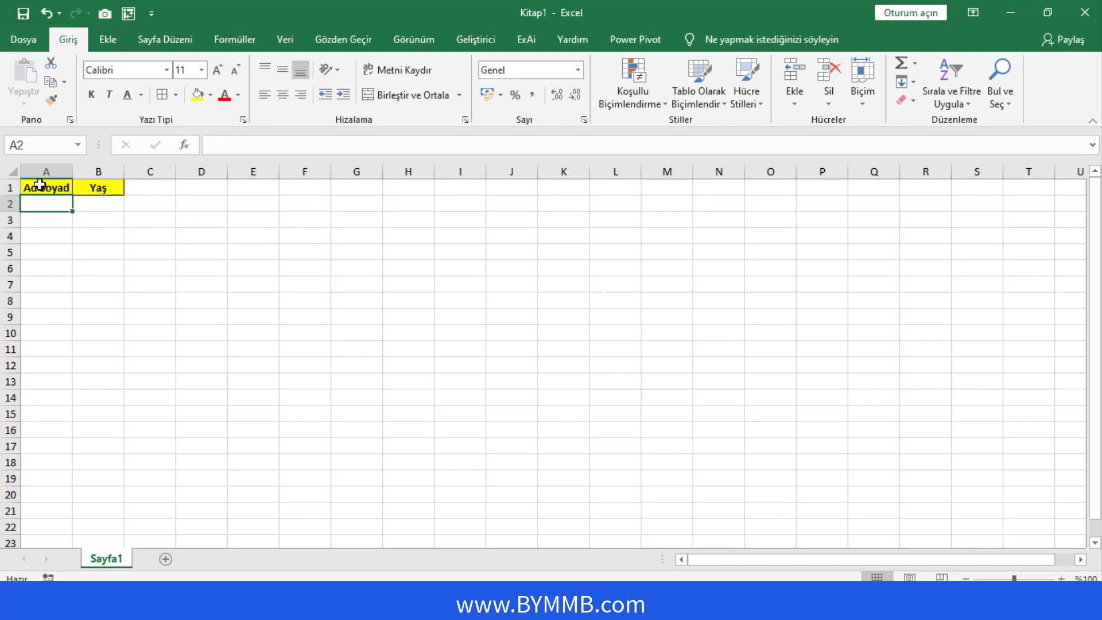
Highlight the empty name cells A2:A14 and the age cells in column B, then select A2
click(41, 186)
drag(46, 202, 48, 405)
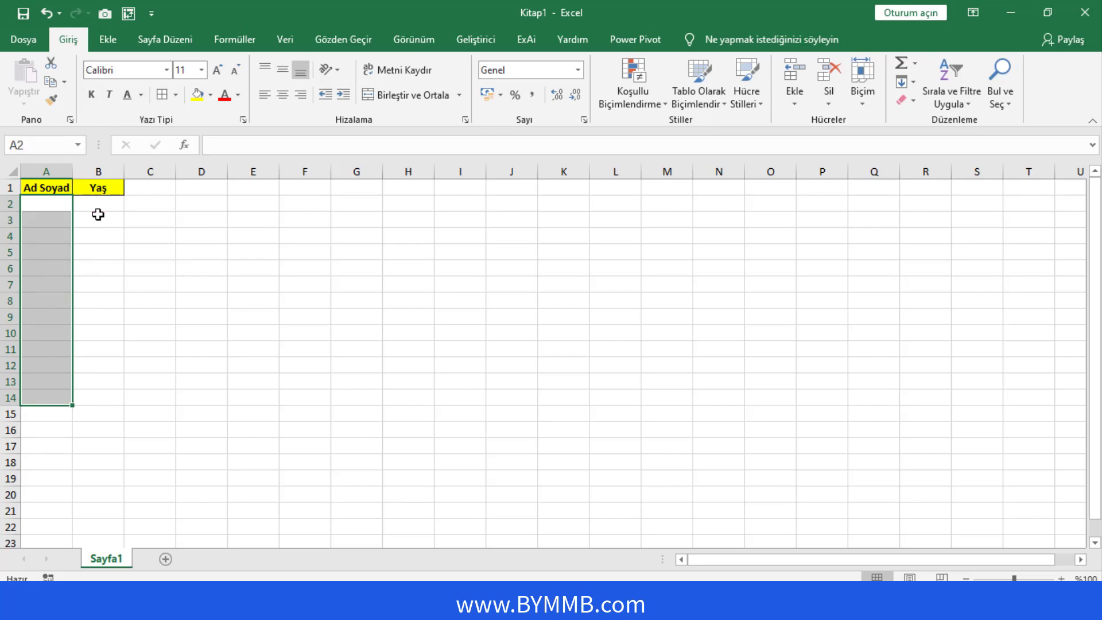
drag(98, 204, 93, 420)
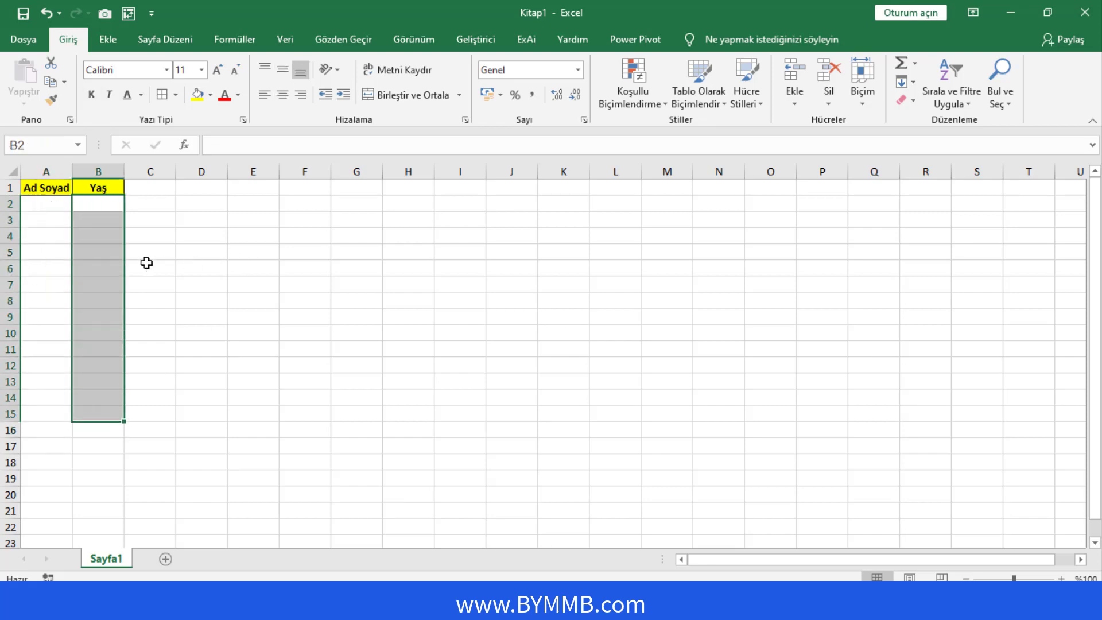
click(151, 221)
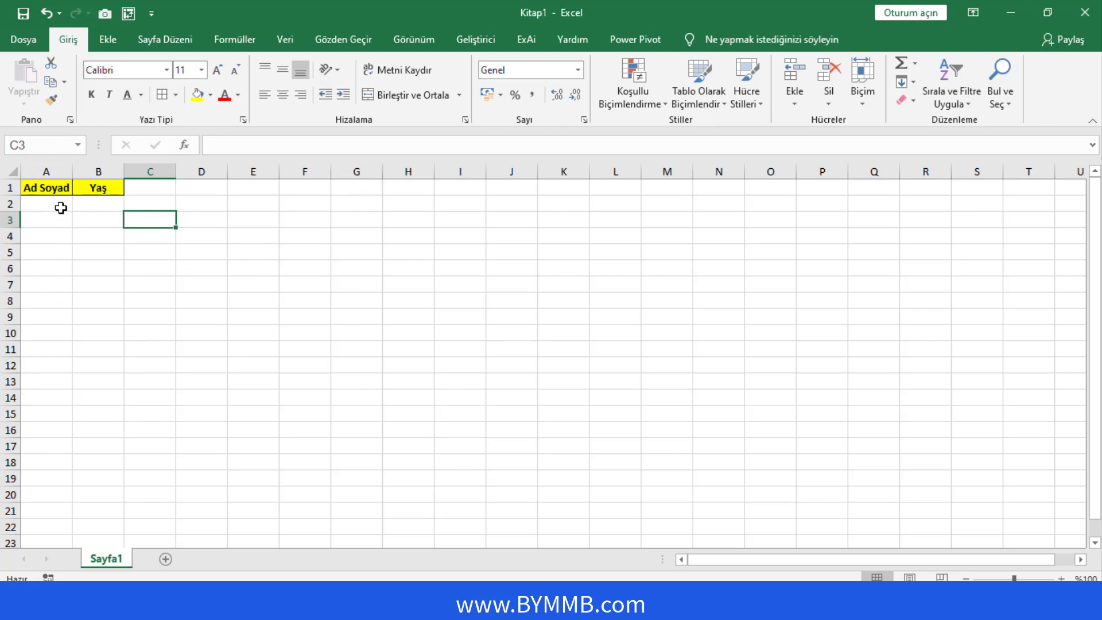
click(41, 204)
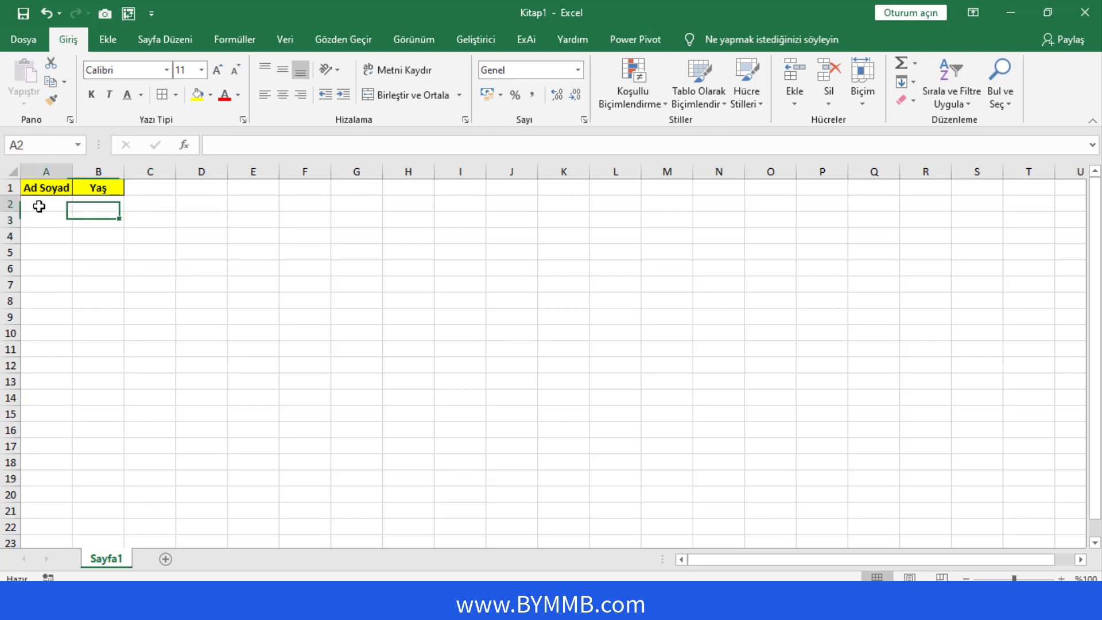
click(287, 41)
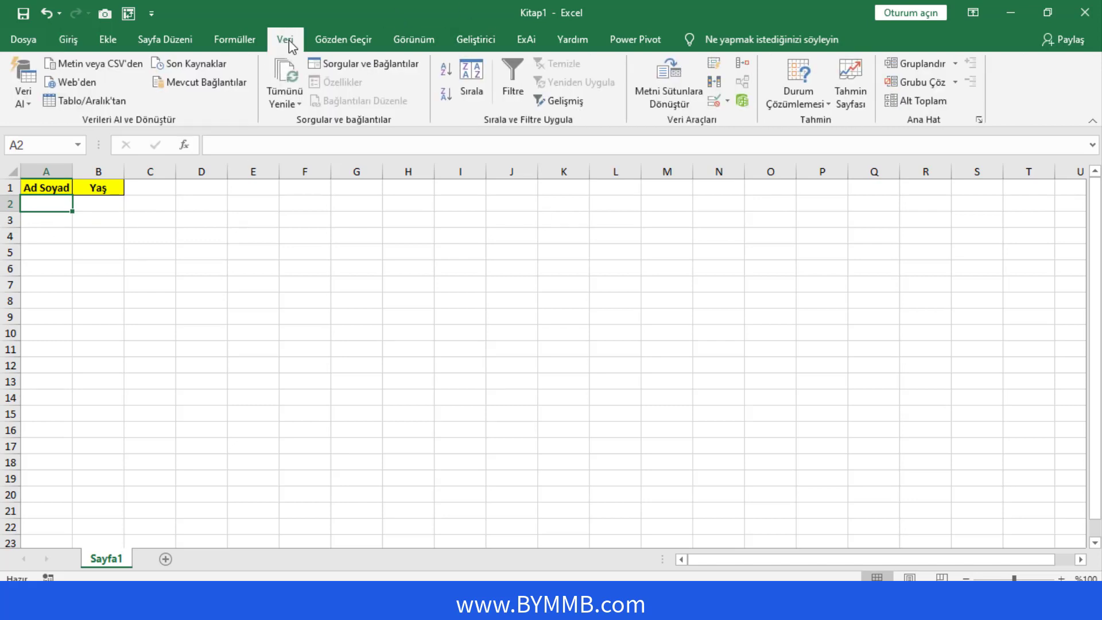
click(727, 103)
click(764, 122)
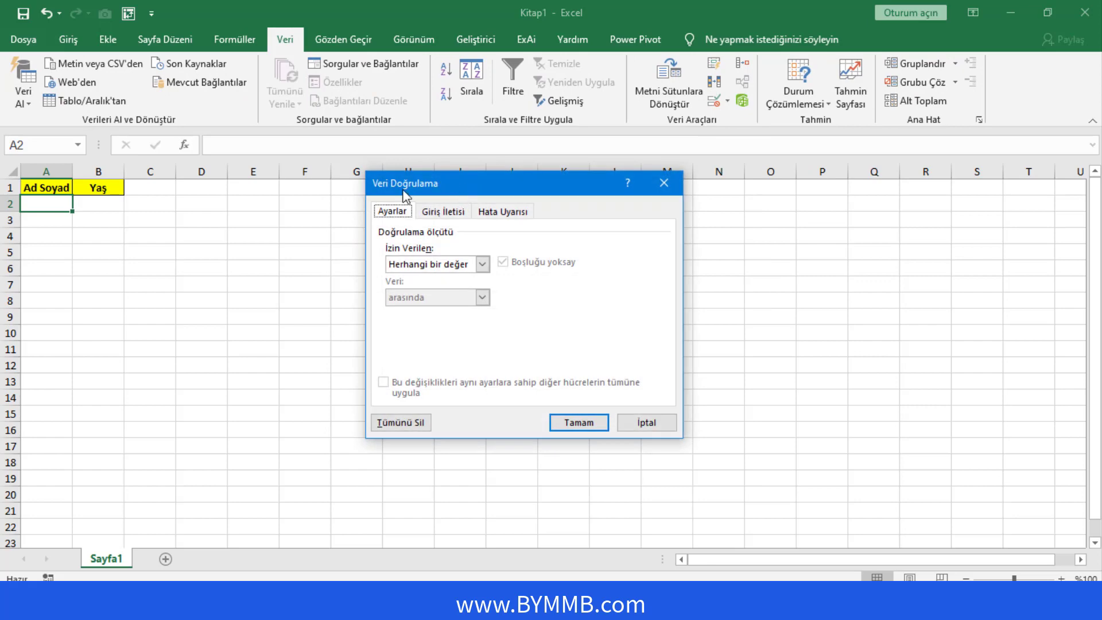
drag(408, 192, 268, 166)
click(312, 237)
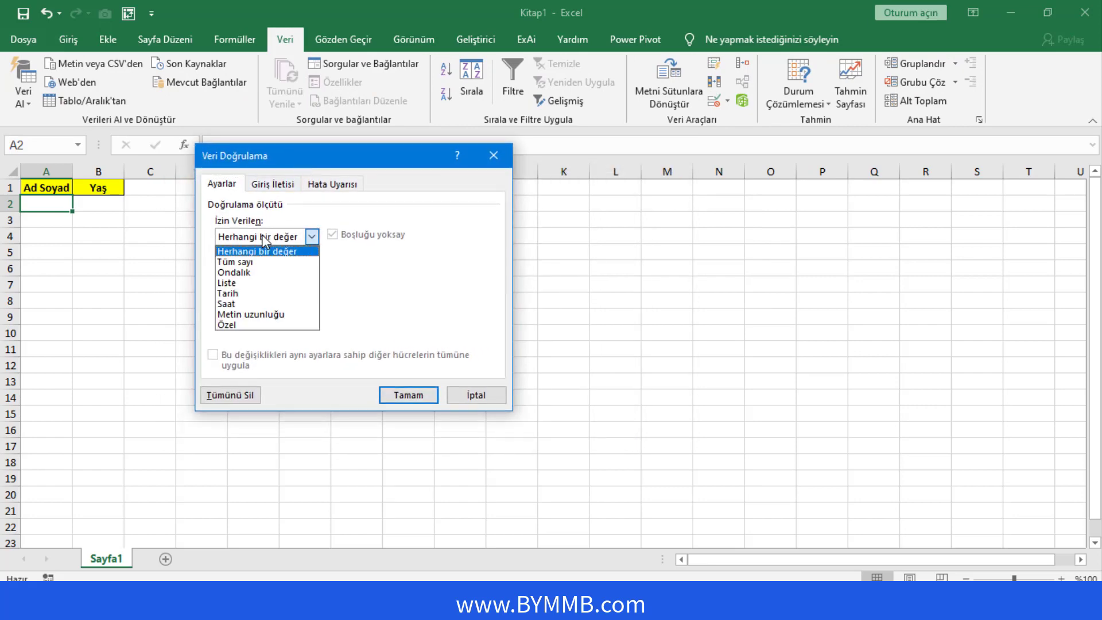
click(245, 325)
click(264, 302)
text(=)
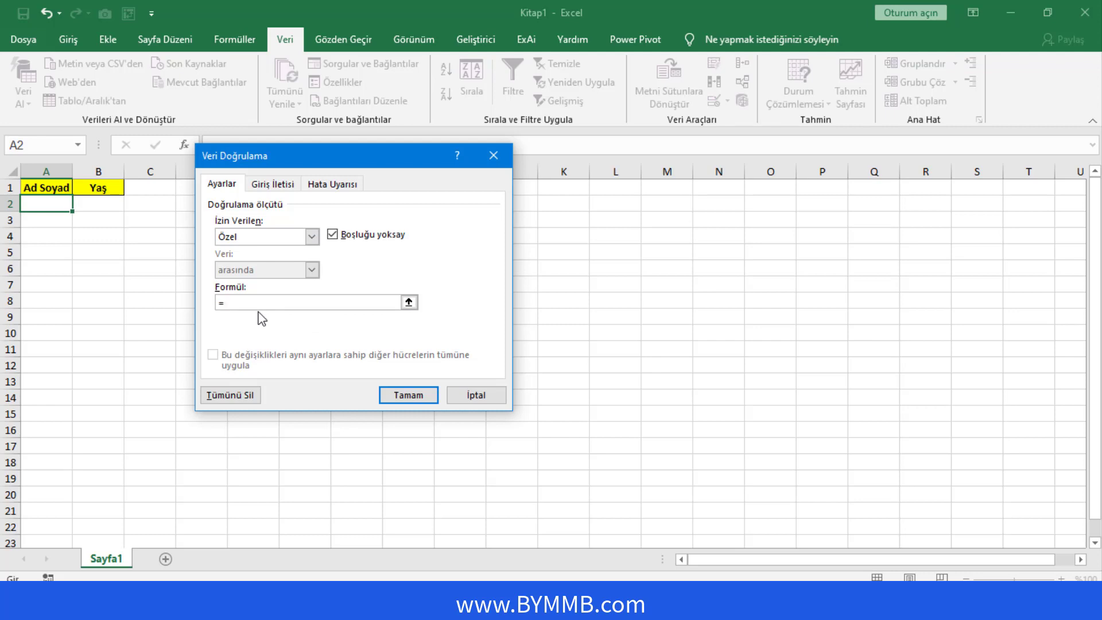
Cancel the open dialog, reselect A2:A10, and open Veri Doğrulama for those cells
key(Escape)
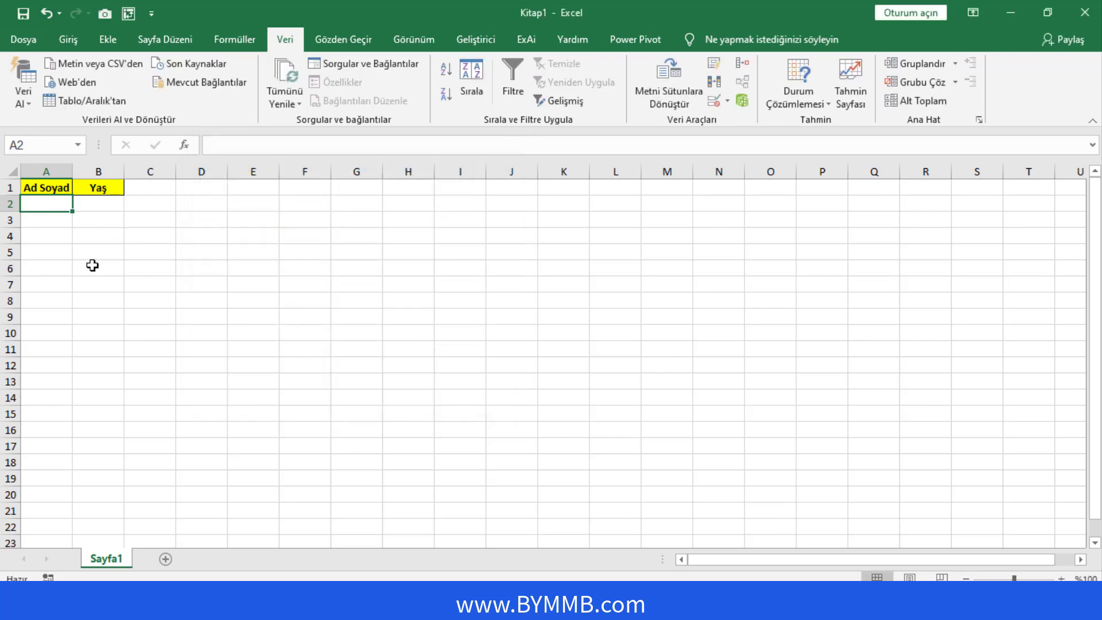
drag(49, 204, 59, 325)
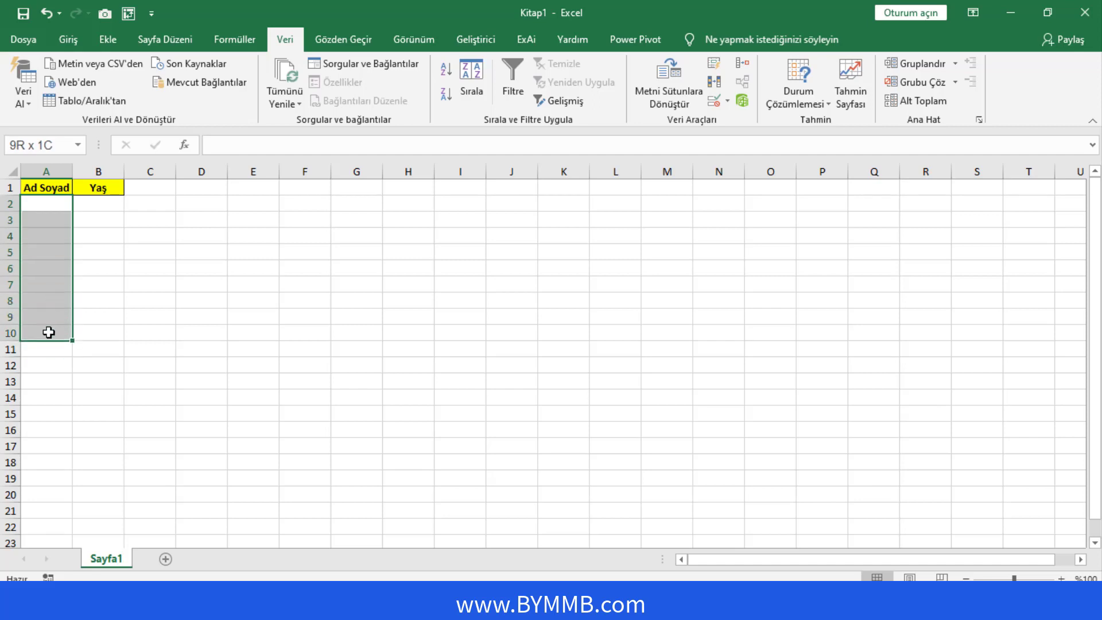
drag(49, 332, 49, 332)
key(ctrl+shift+Down)
key(ctrl+Home)
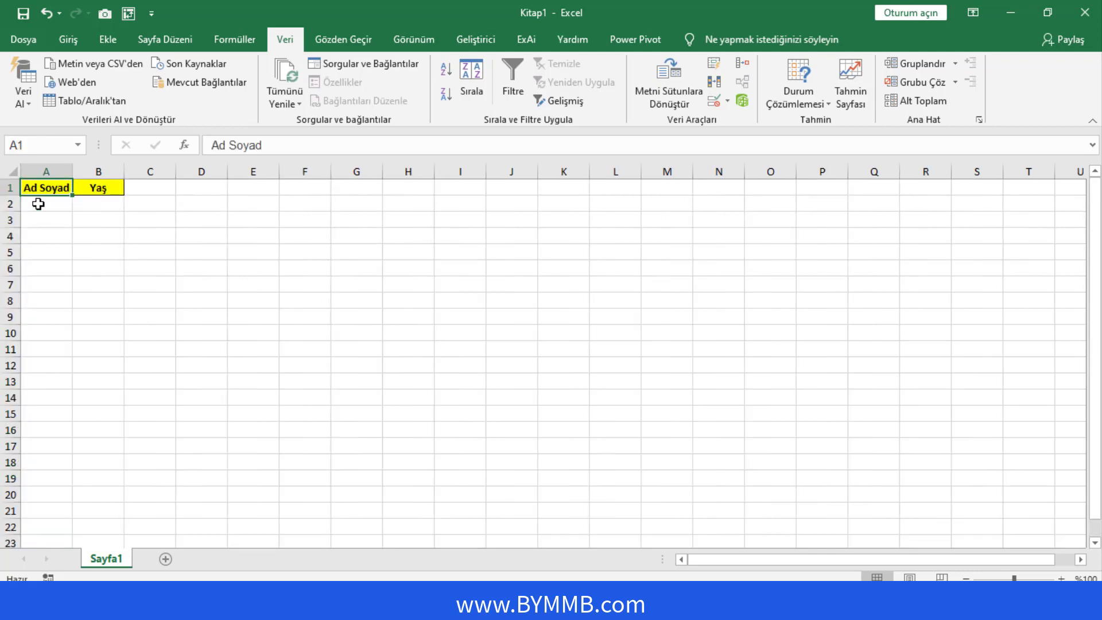
click(38, 204)
drag(38, 204, 57, 331)
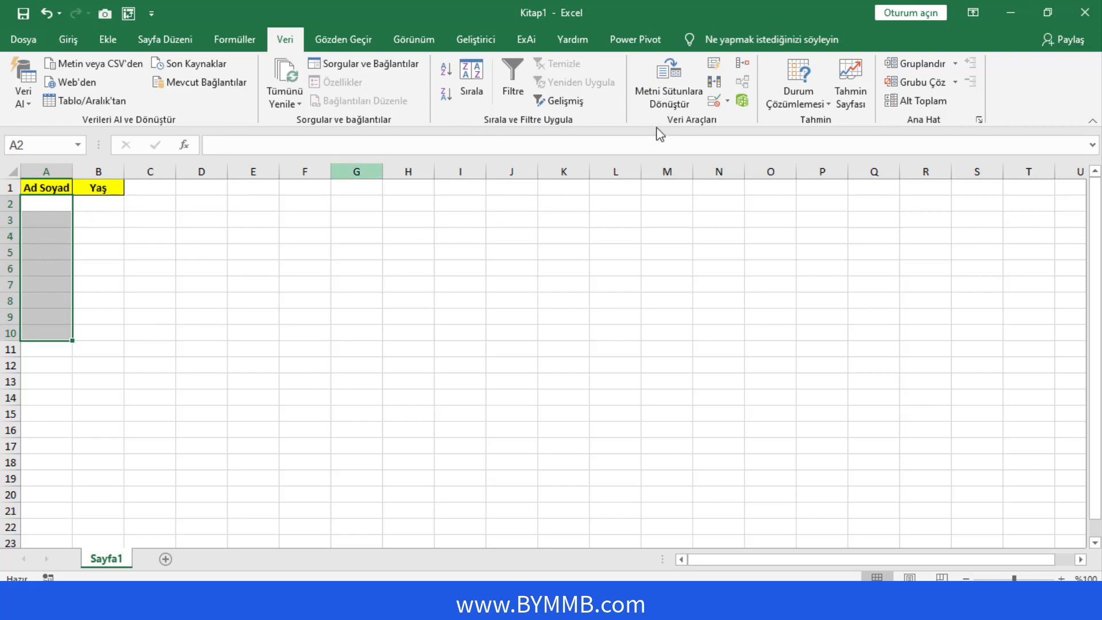
click(728, 102)
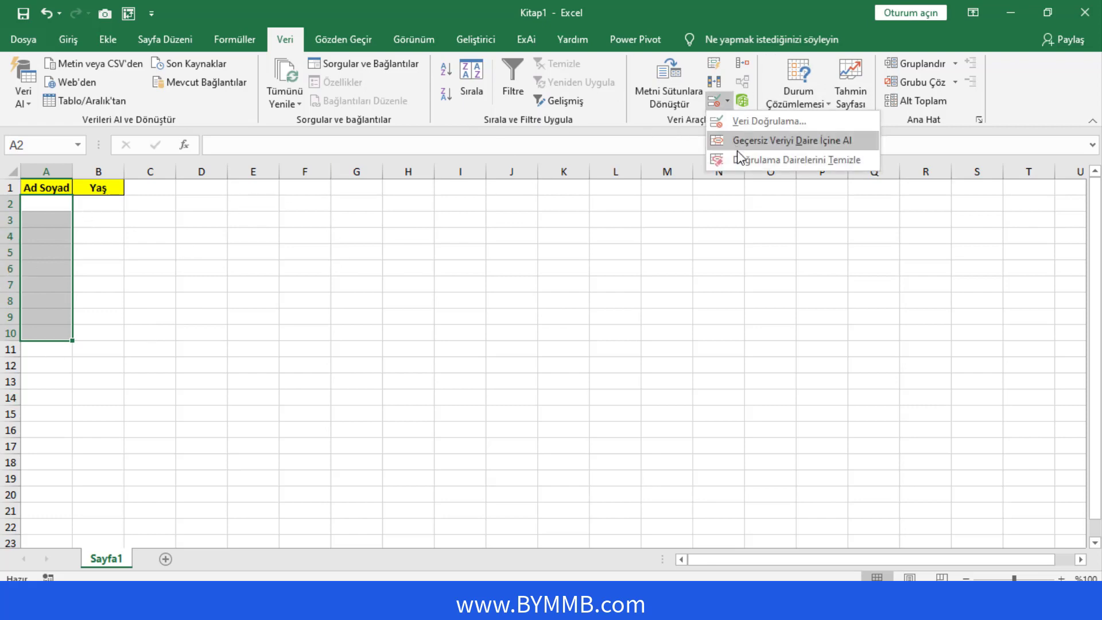
click(764, 121)
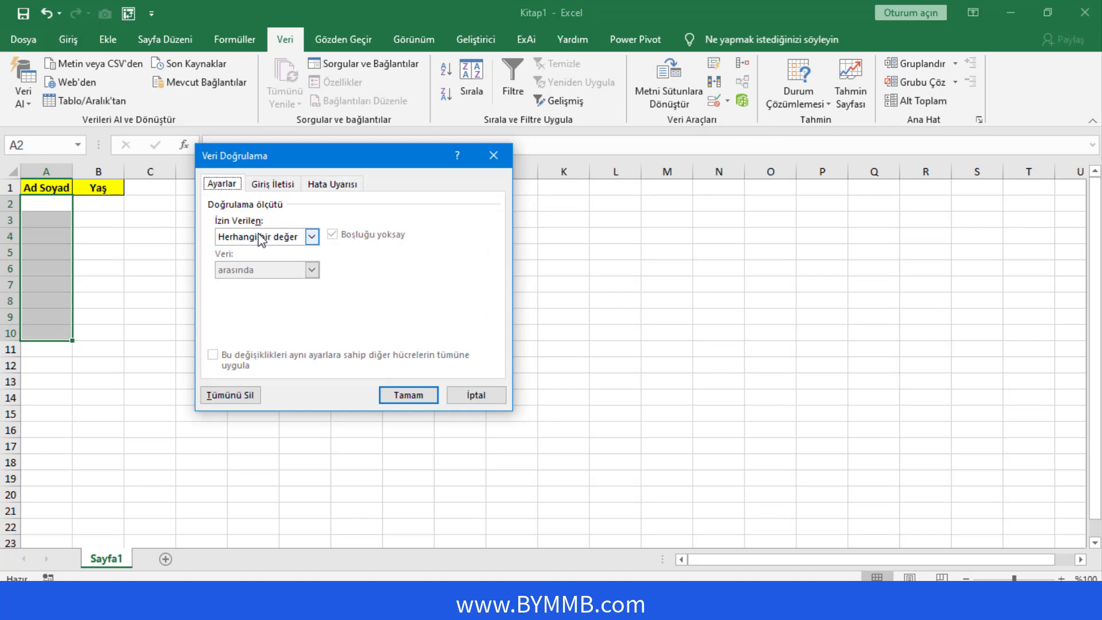
Set İzin Verilen to Özel and enter the formula =emetinse(a2)
click(260, 240)
click(253, 330)
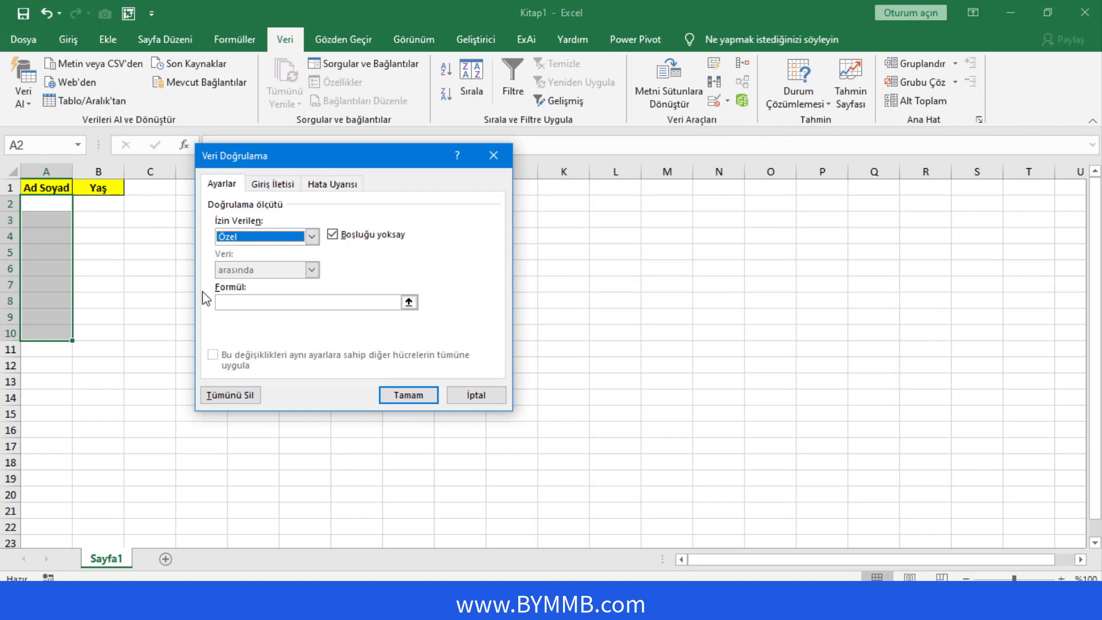
click(312, 302)
text(=emetins)
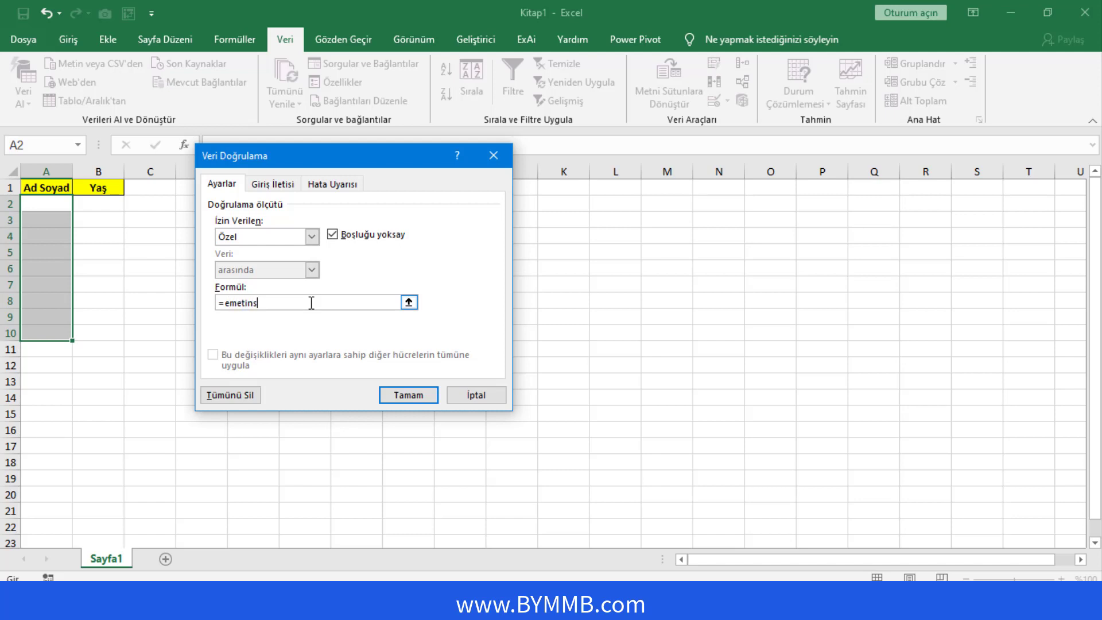
text(e)
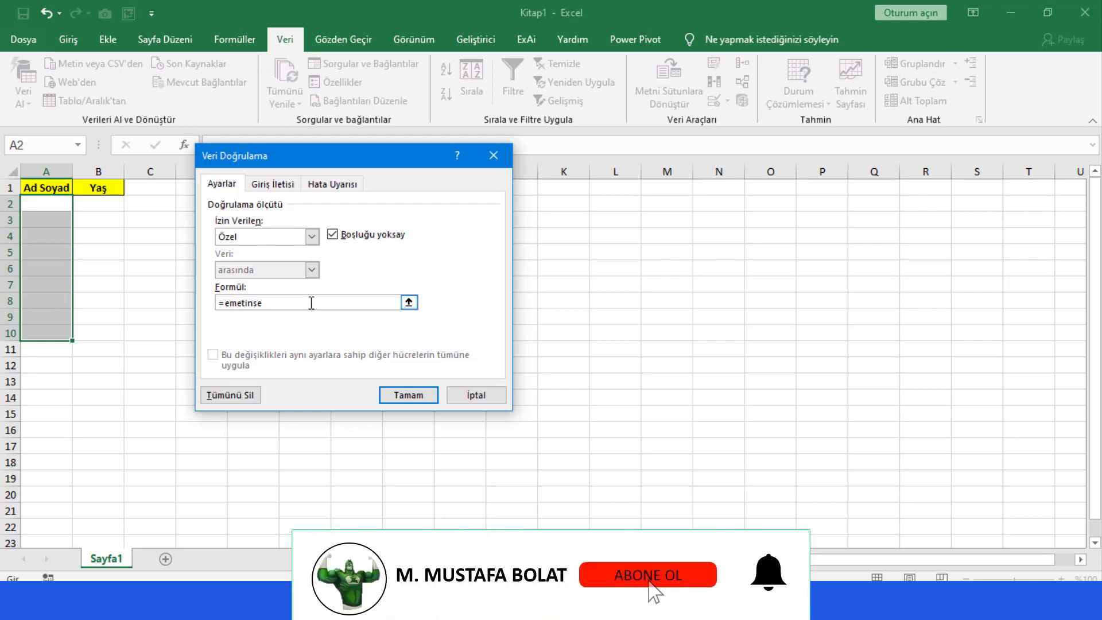
text(()
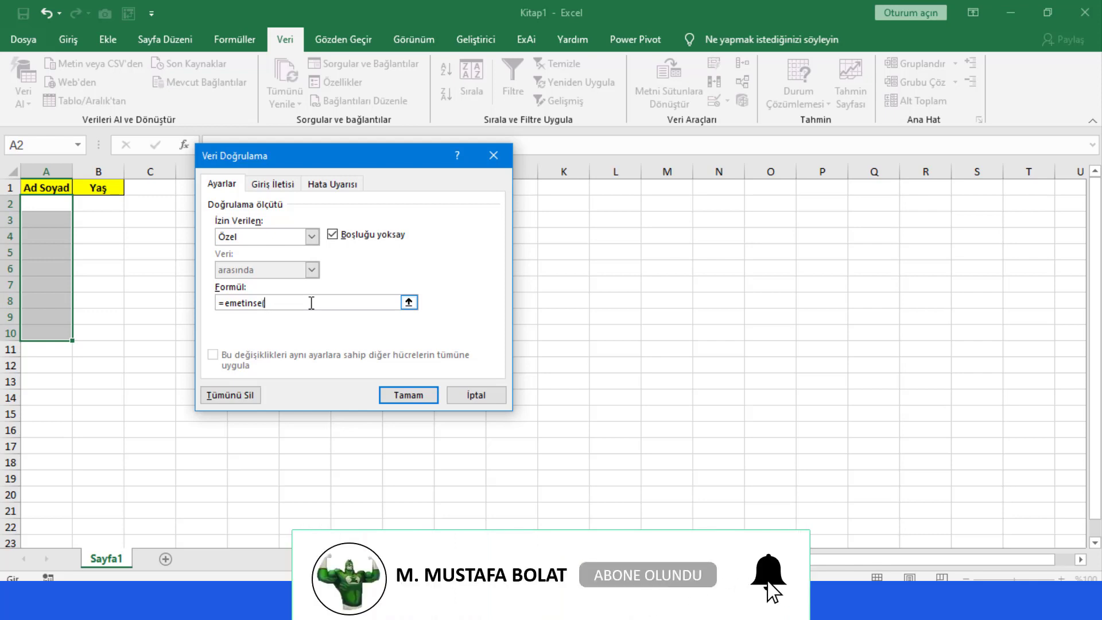
text(a2)
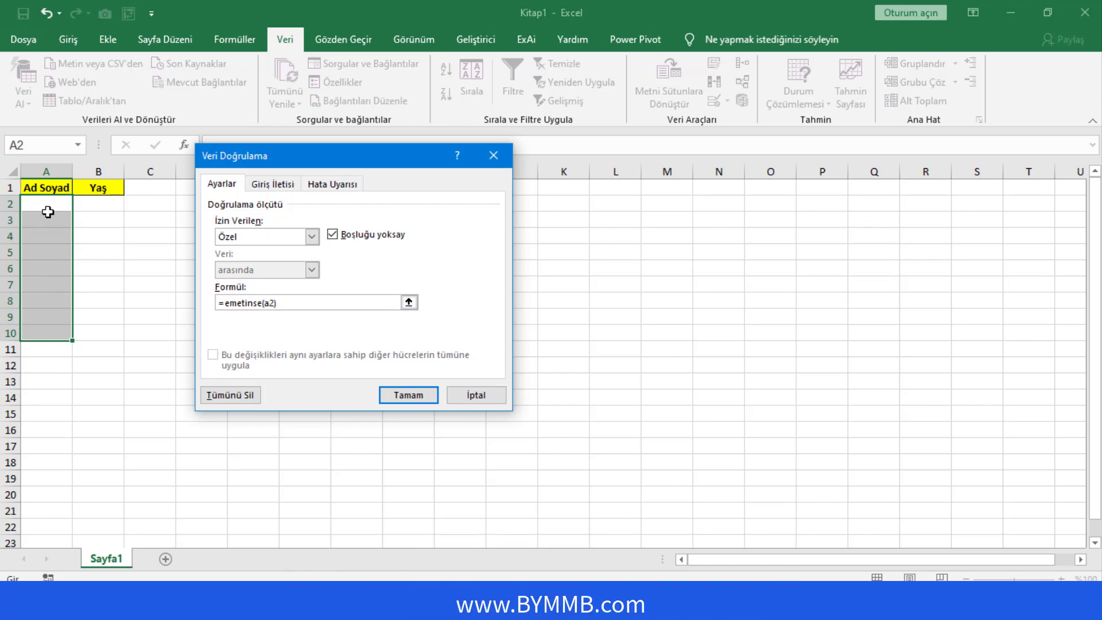
Look through the validation tabs, then fill in the Hata Uyarısı title 'Hata' and the text-only message
click(293, 184)
click(344, 183)
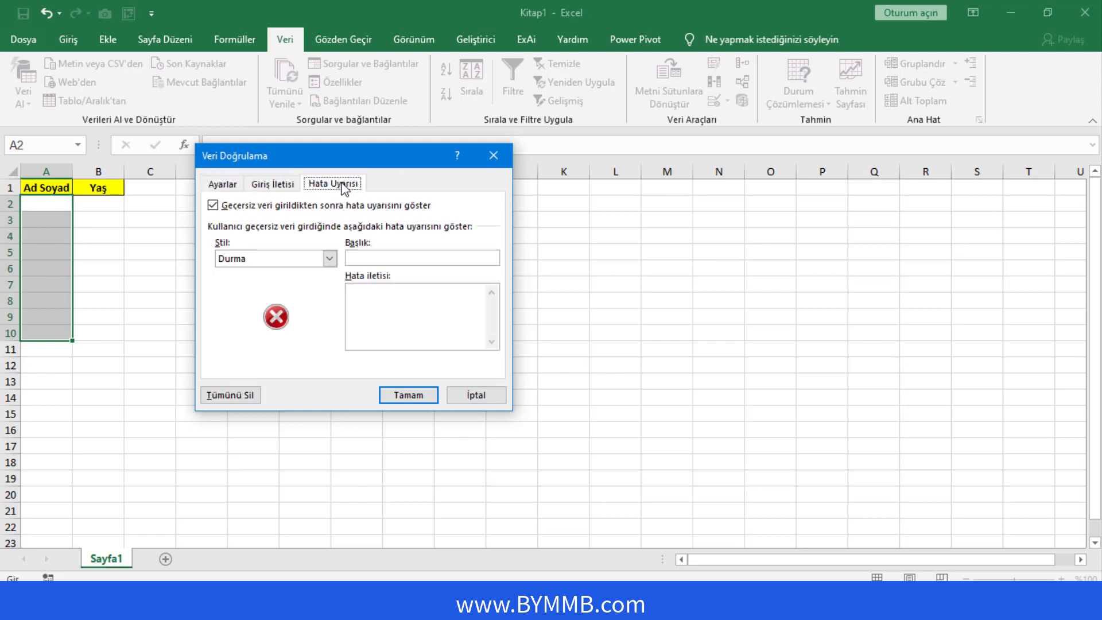
click(222, 184)
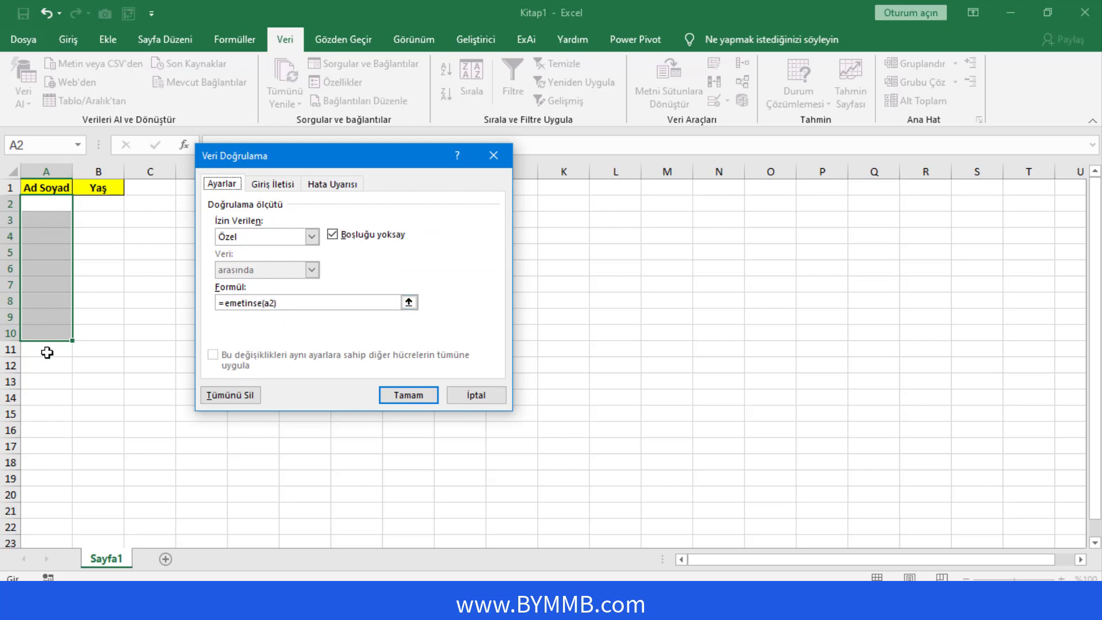
click(334, 183)
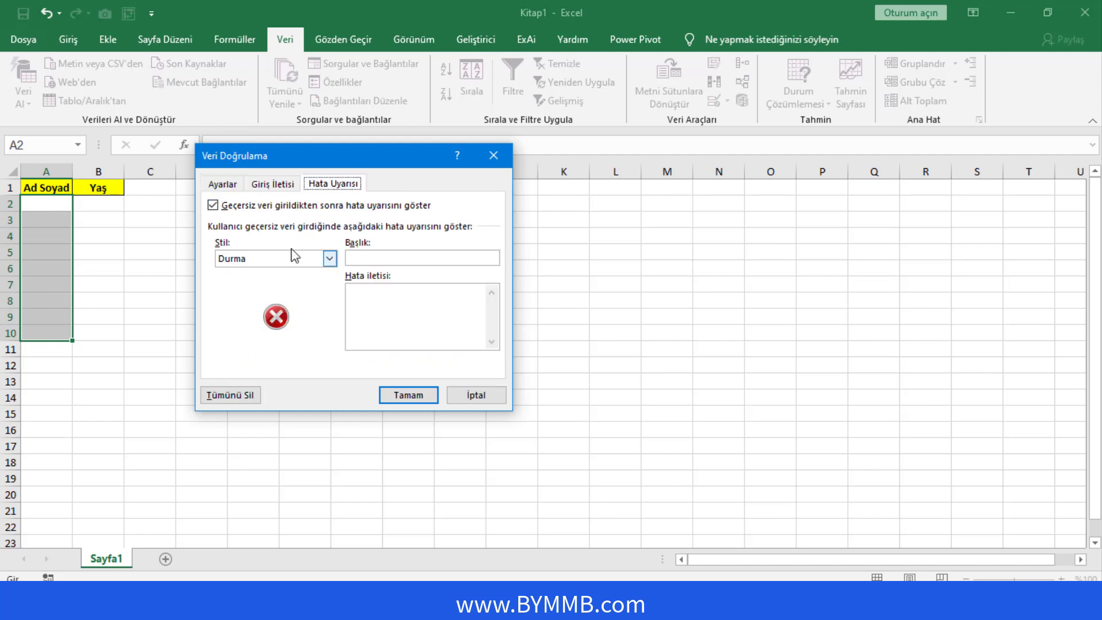
click(431, 259)
text(Bu alana sadece metinsel ifade girebilirsiniz.)
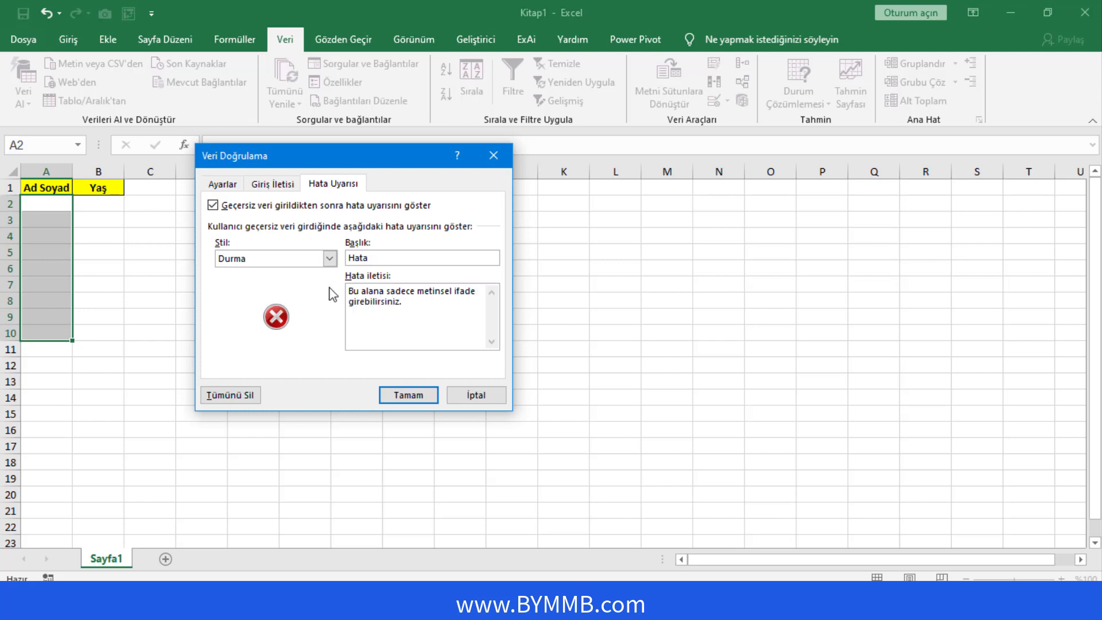
Try the Uyarı and Bilgi alert styles, settle on Durma, and confirm the rule
click(330, 259)
click(270, 284)
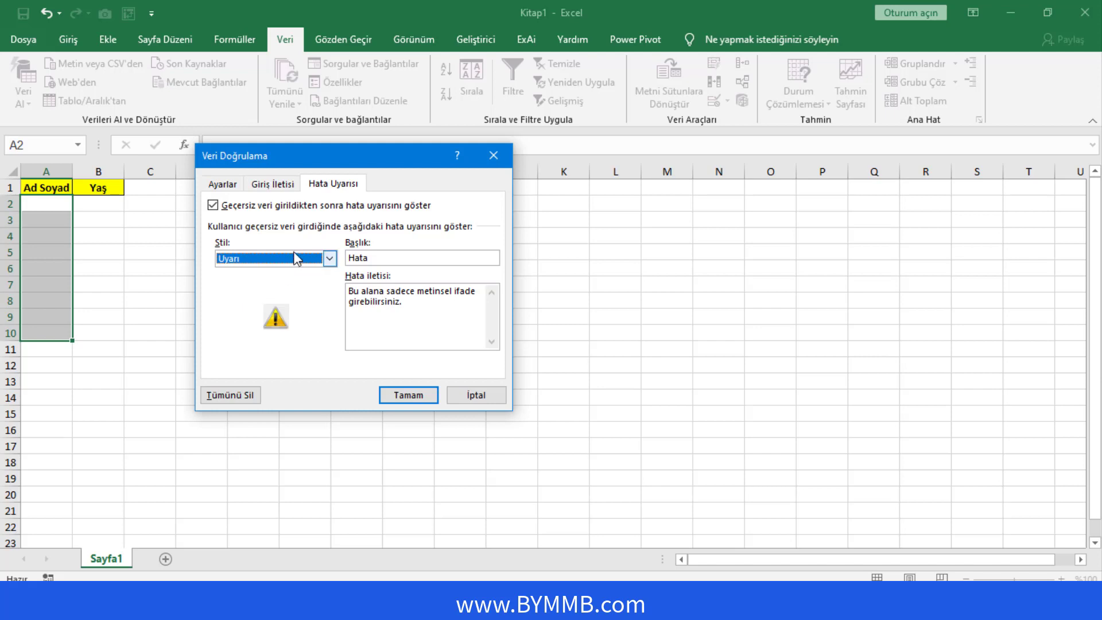
click(296, 258)
click(288, 258)
click(288, 258)
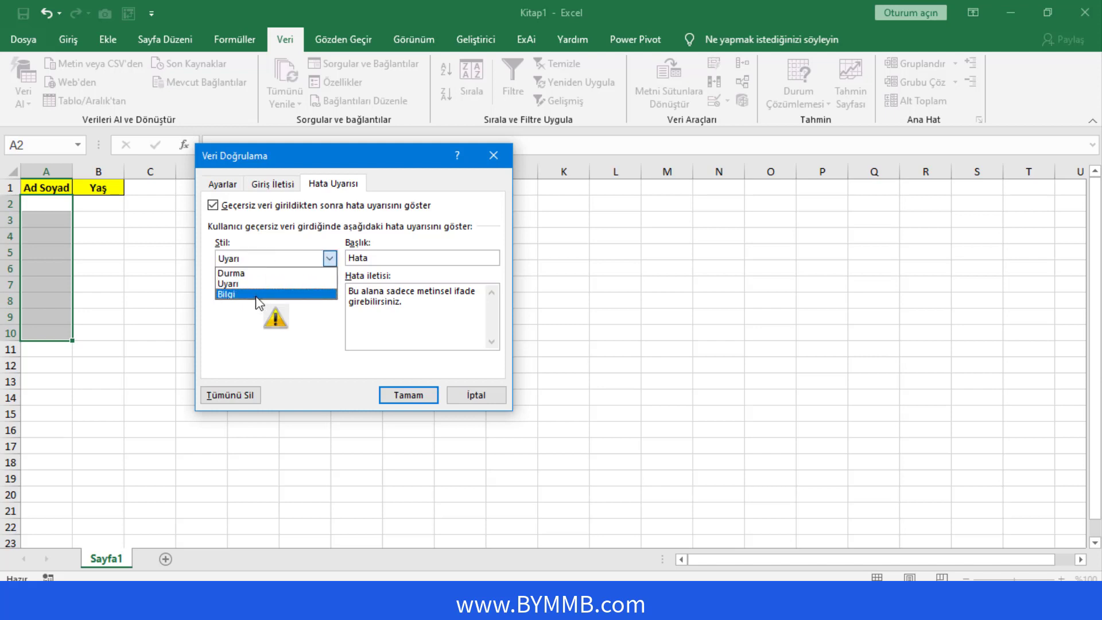
click(287, 294)
click(287, 258)
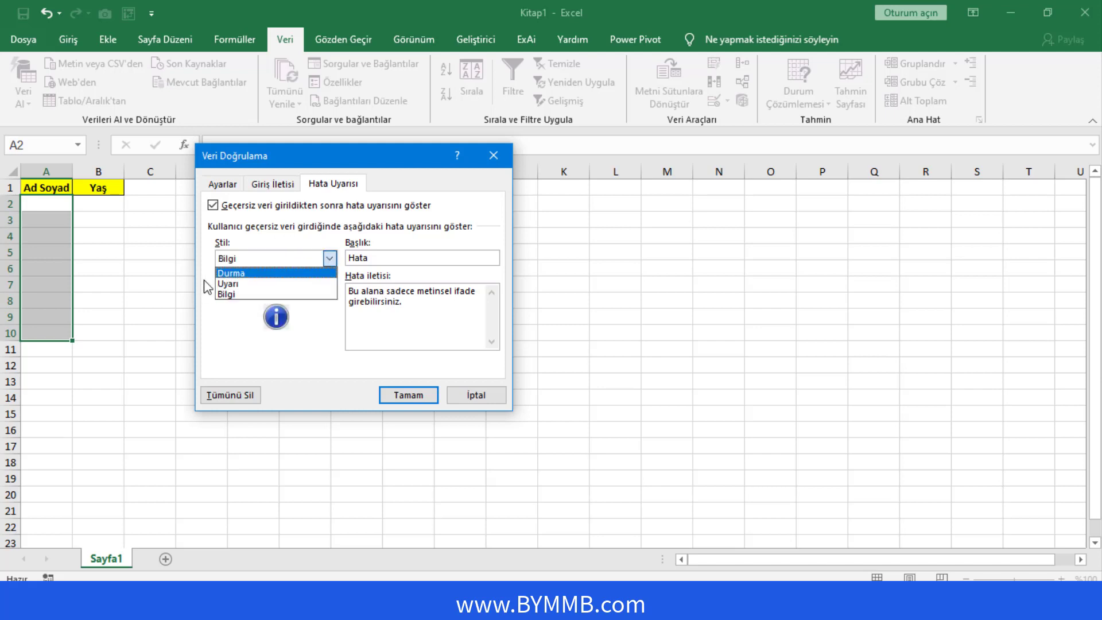
click(252, 273)
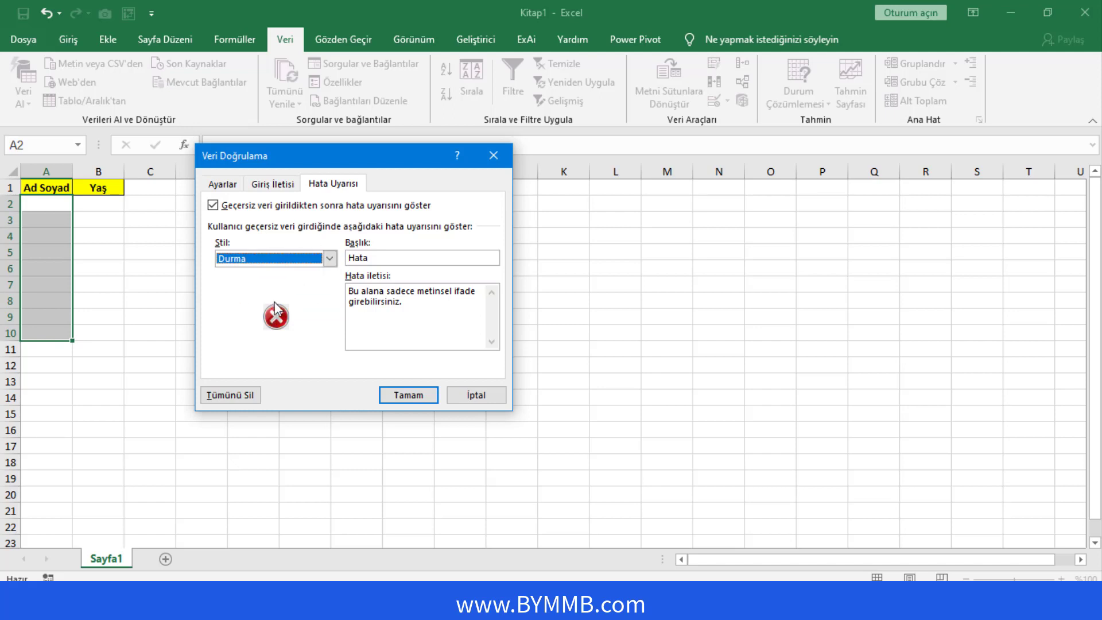
click(425, 396)
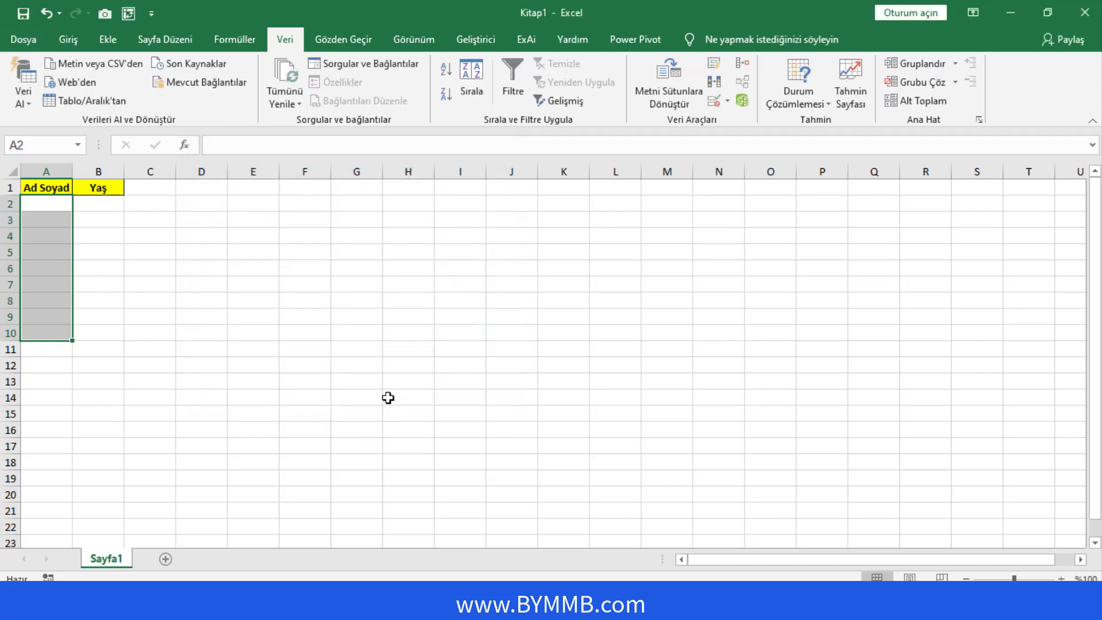
Enter two full names in A2 and A3, autofit column A, and confirm 5 is rejected in A4
click(49, 206)
text(Must)
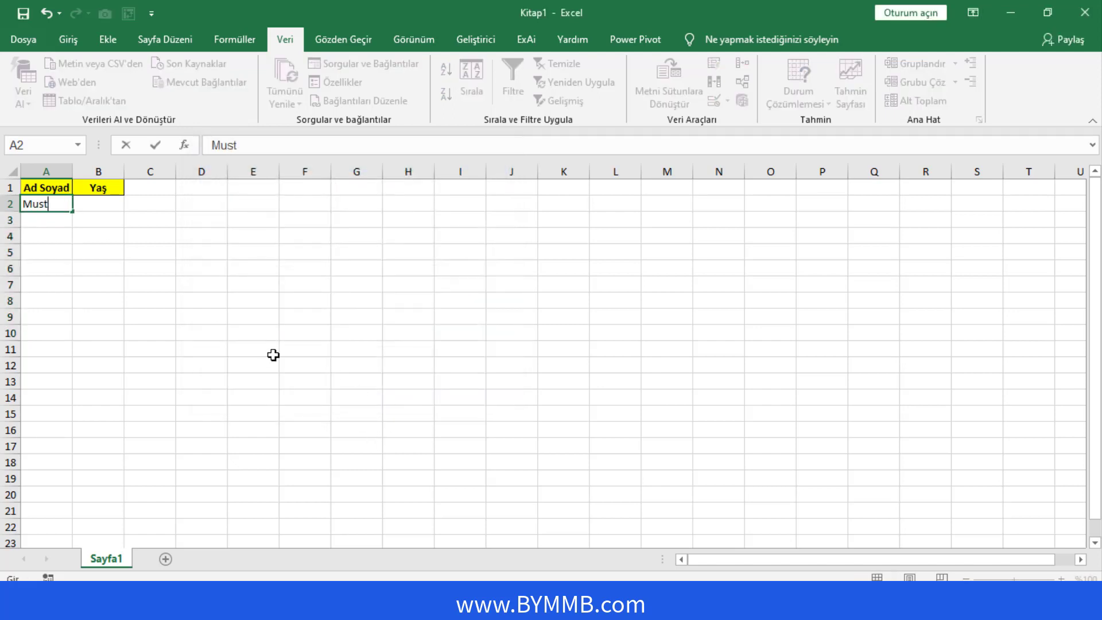
text(afa Bol)
text(at)
key(Return)
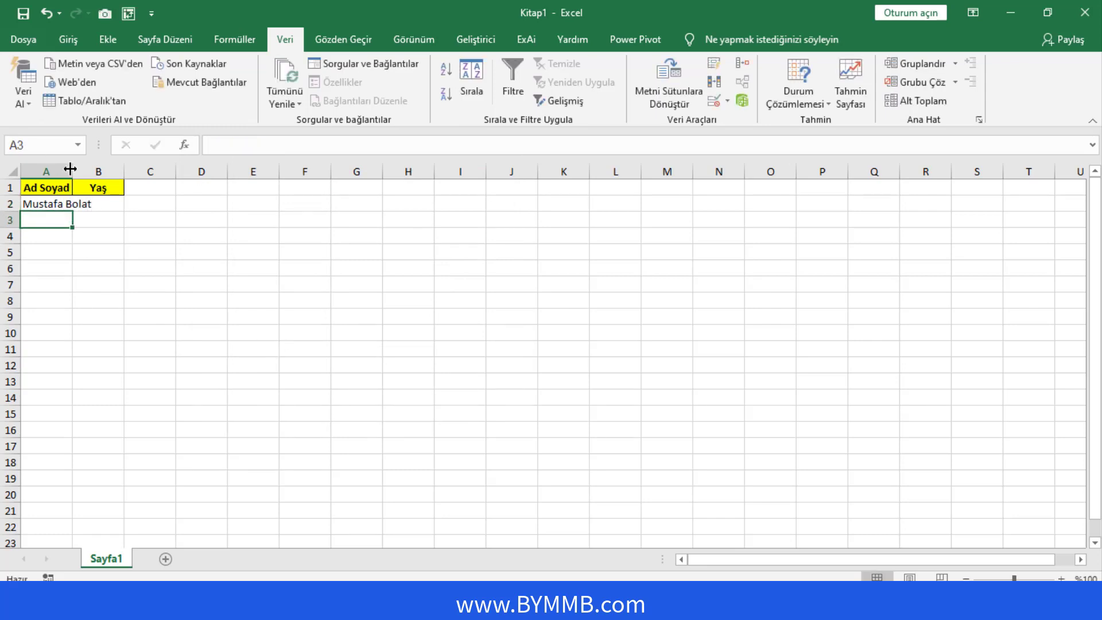
double_click(70, 169)
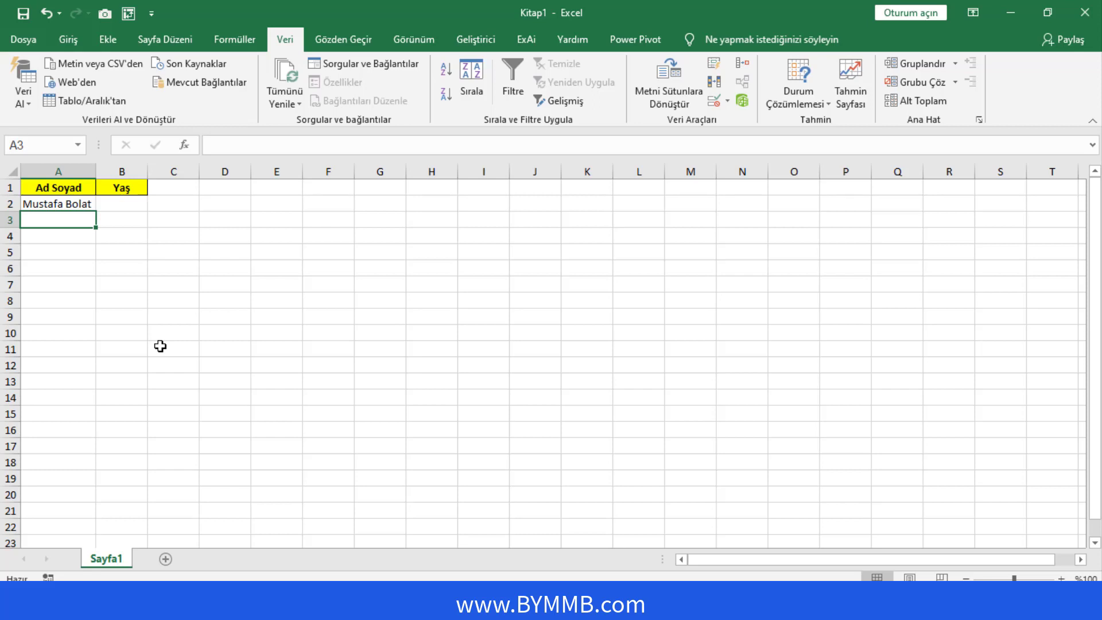
text(Ela B)
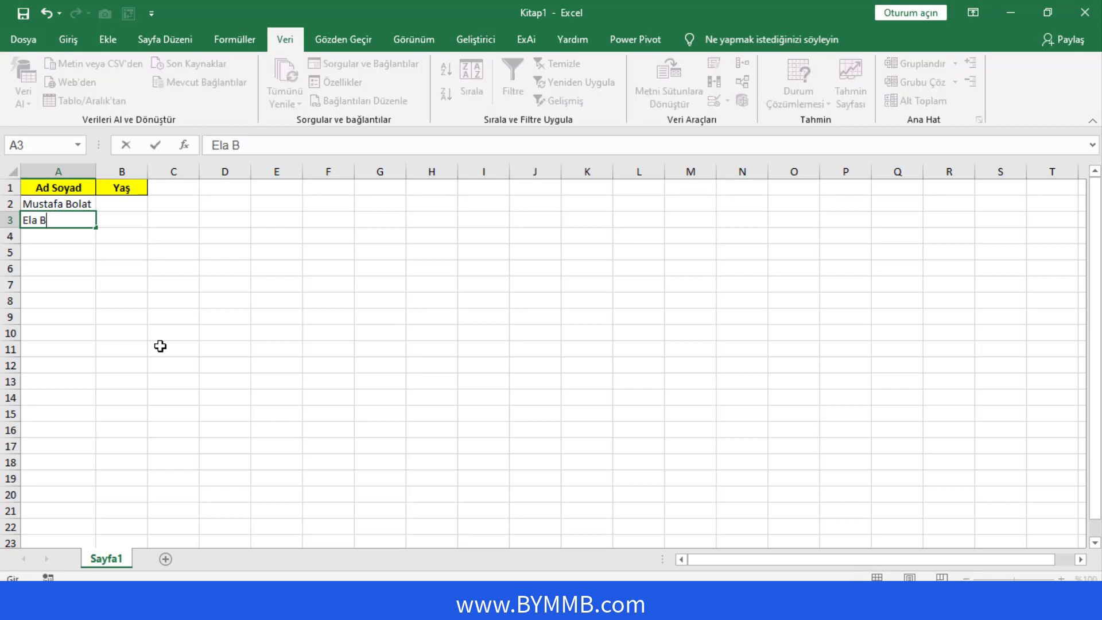
text(olat)
key(Return)
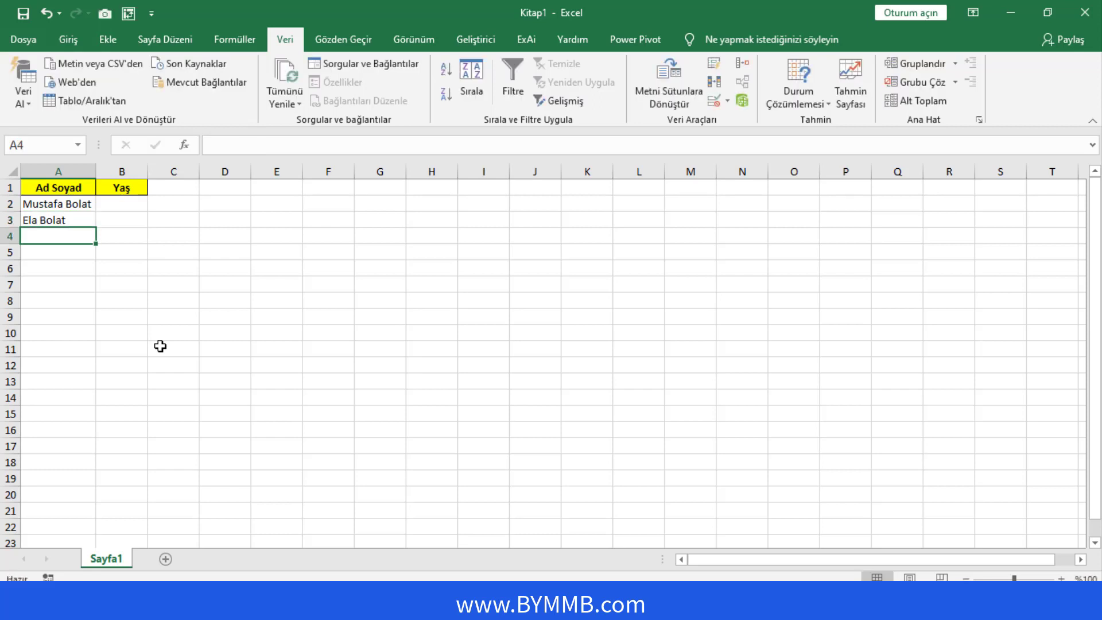
text(5)
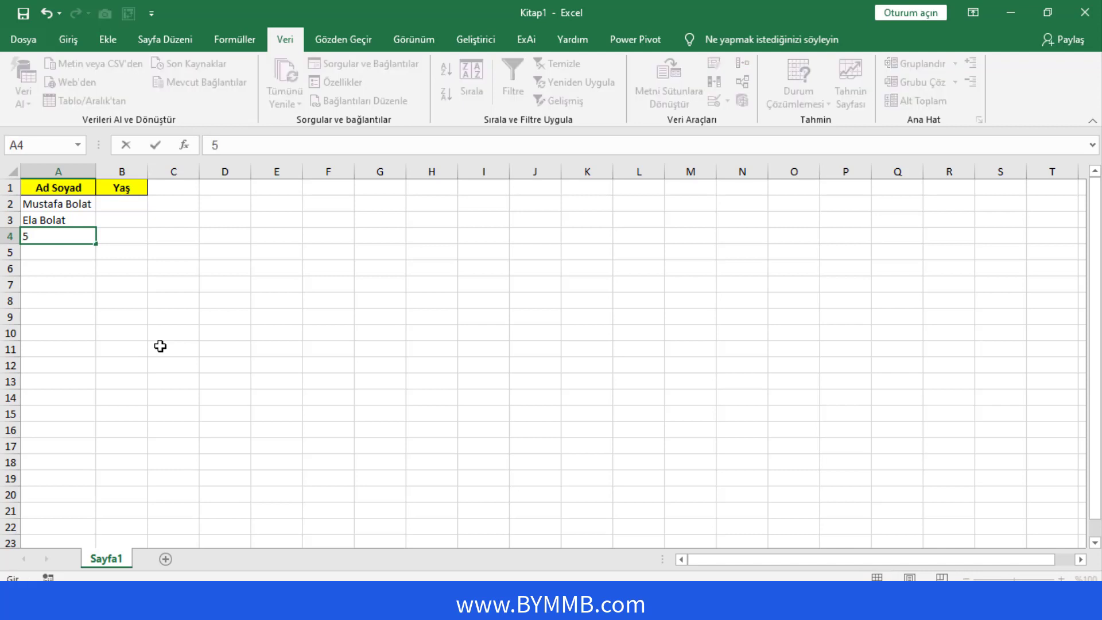
key(Return)
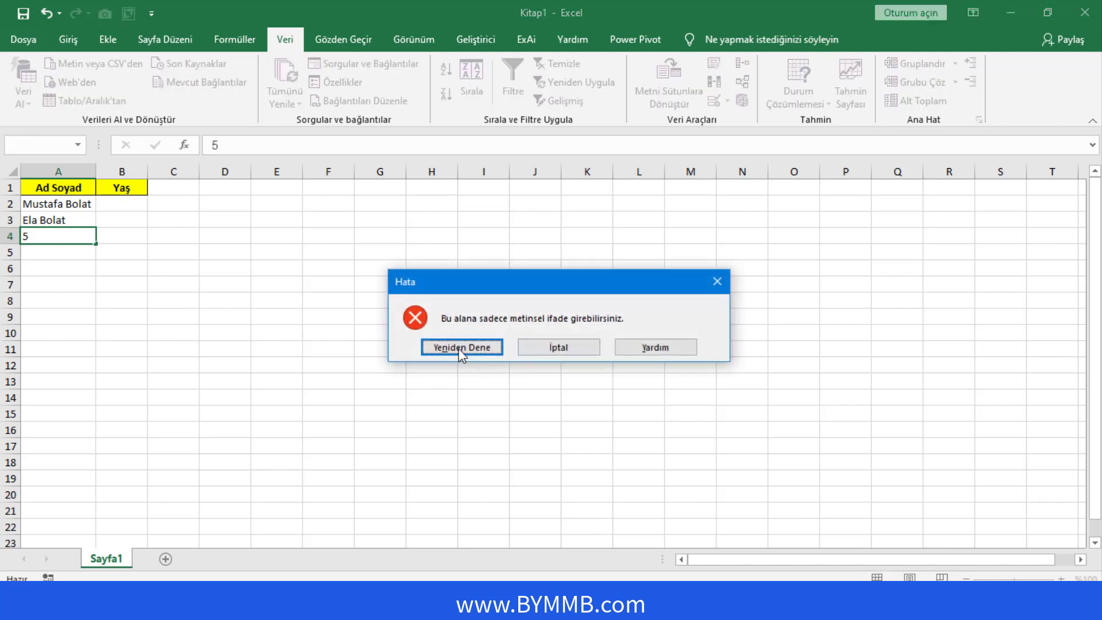
click(563, 350)
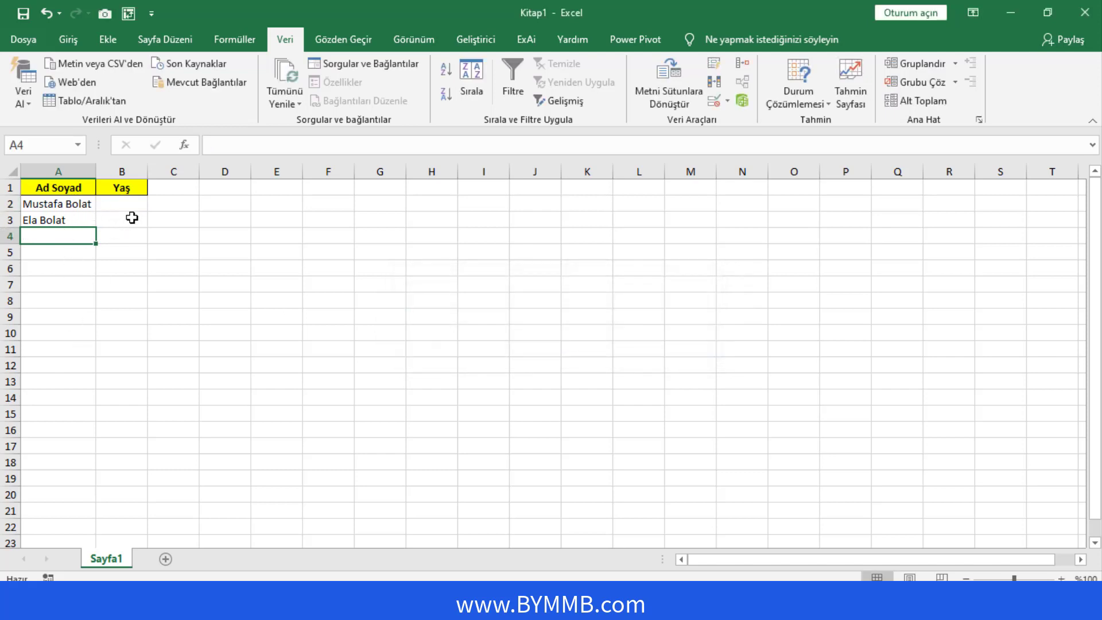
Select B2:B10 and give it a custom Özel validation rule =esayıysa(B2)
mouse_move(122, 204)
mouse_down()
mouse_move(131, 346)
mouse_move(123, 331)
mouse_up()
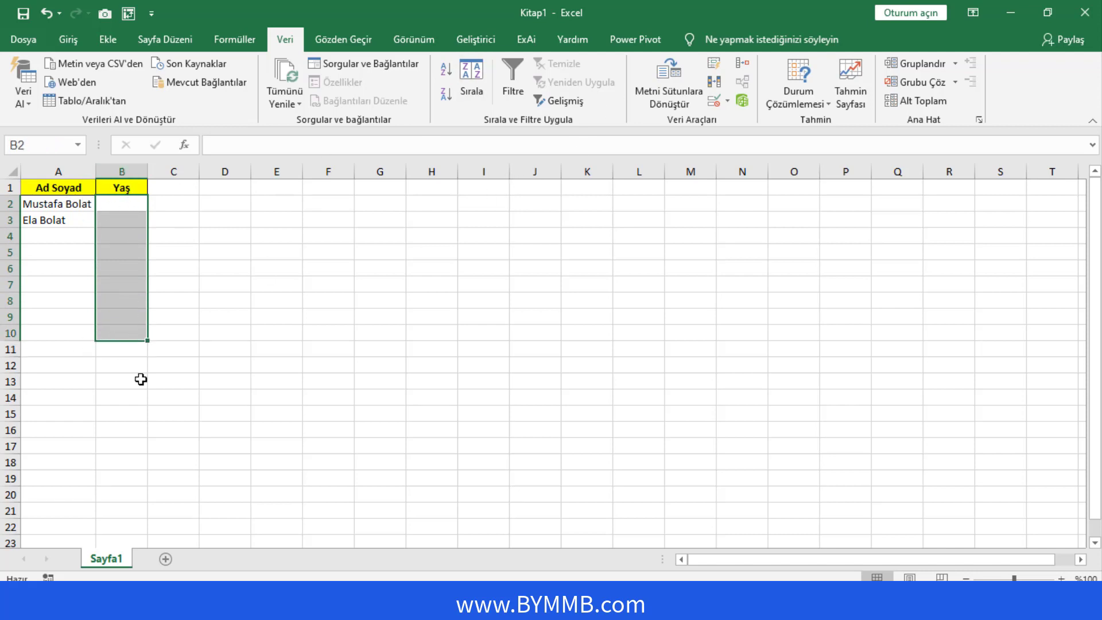
click(728, 102)
click(771, 125)
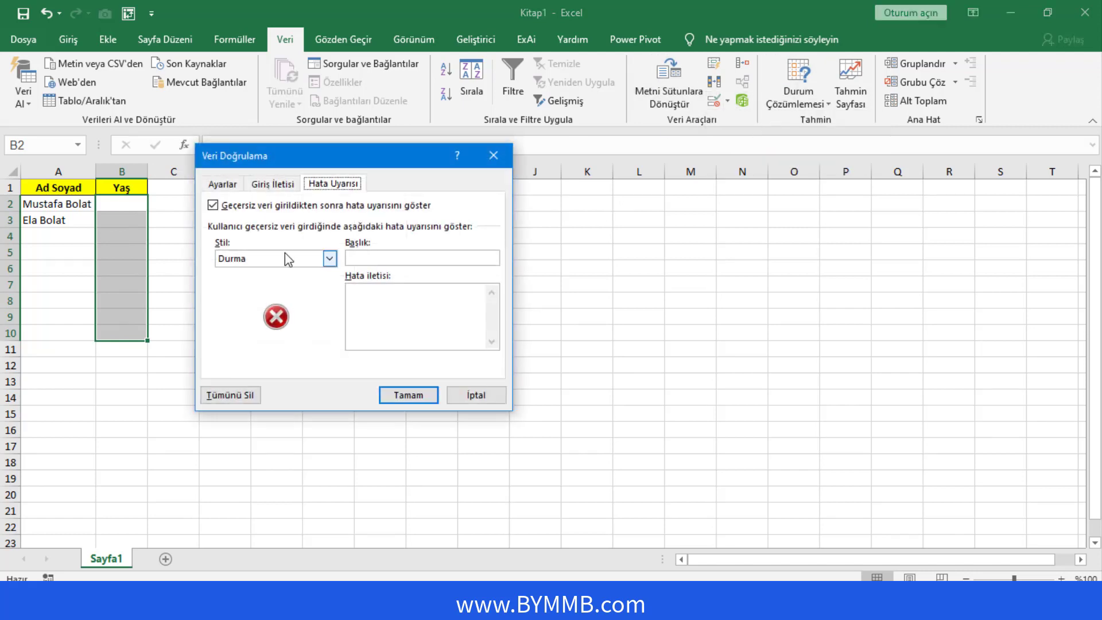
click(221, 184)
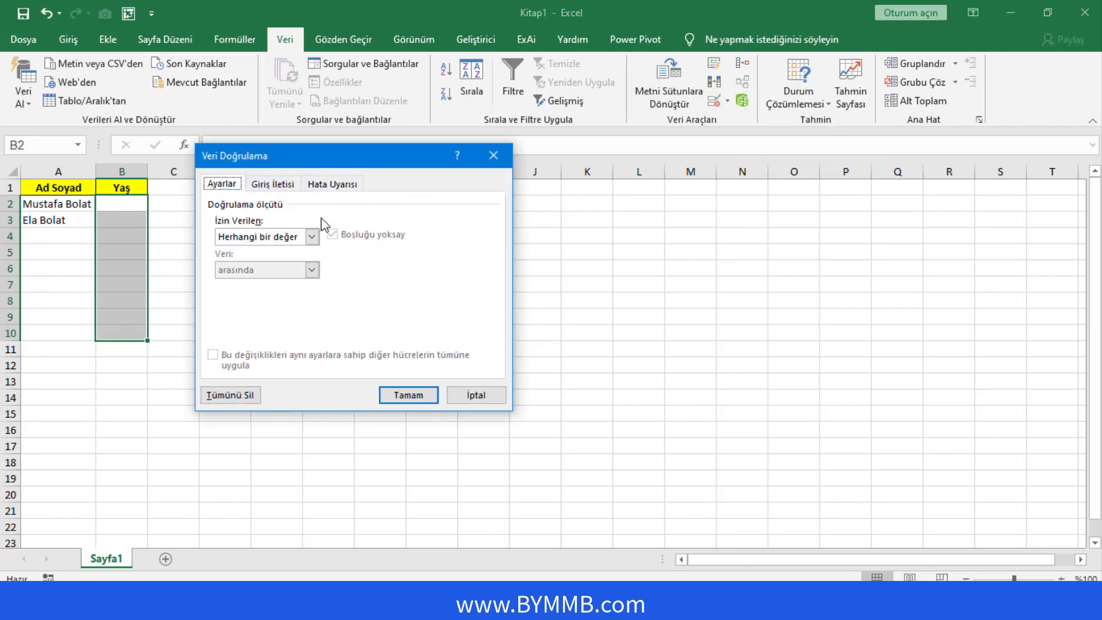
click(284, 243)
click(253, 335)
click(317, 301)
text(=esayıysa(B2)
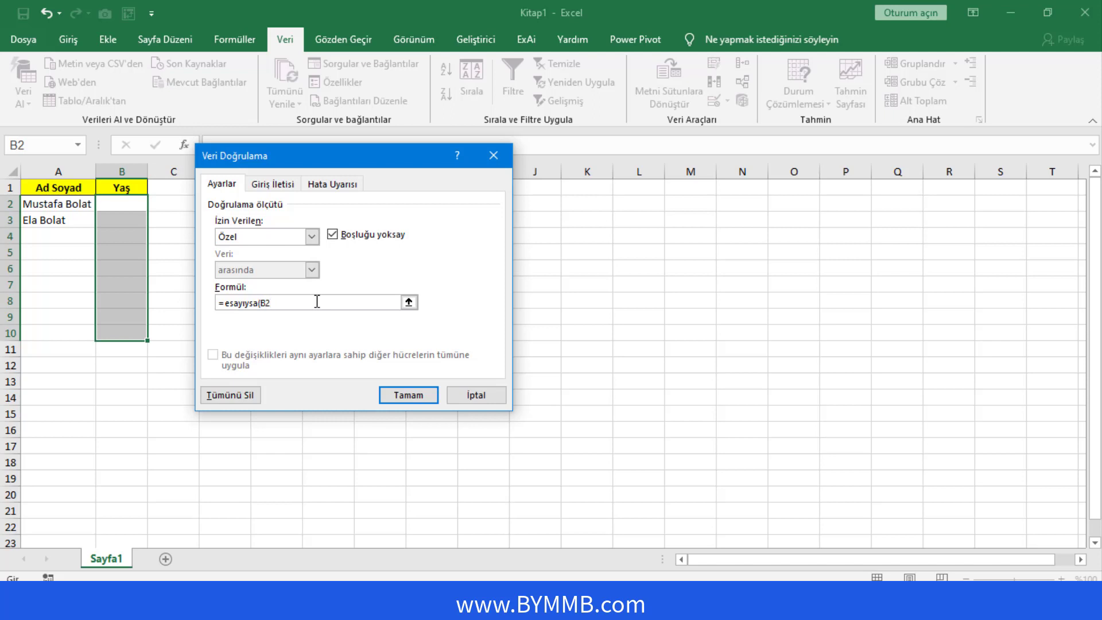
text())
Add an error alert titled 'Hata' saying 'Buraya sadece sayısal değer girebilirsiniz.' and confirm
click(344, 184)
text(Hata)
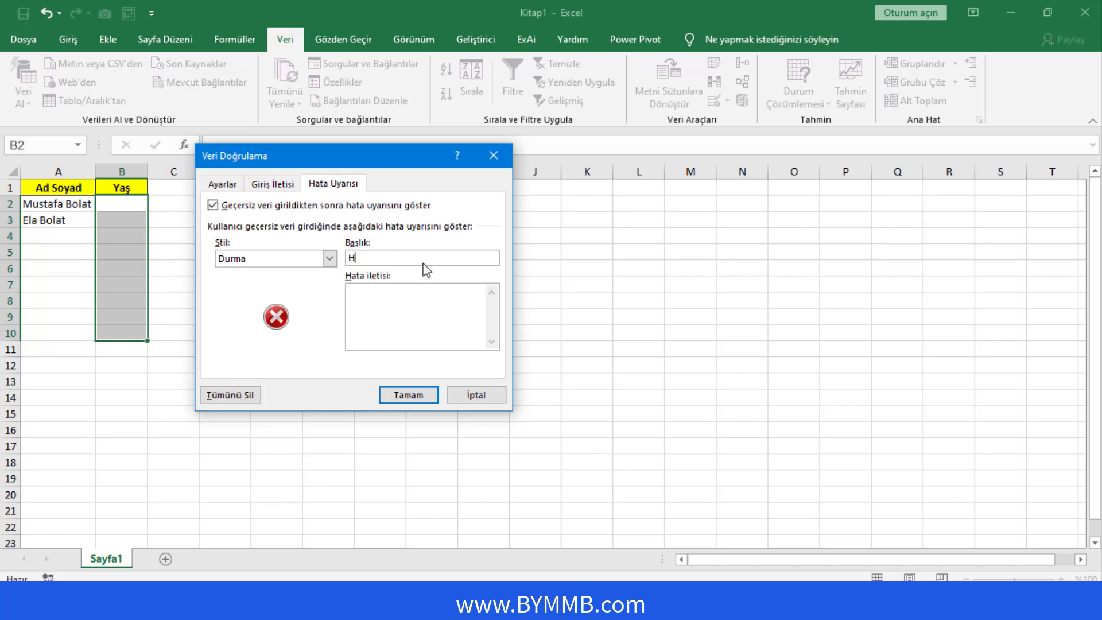
click(415, 295)
text(Buraya sadece )
text(sayısal değer gir)
text(ebilirsiniz.)
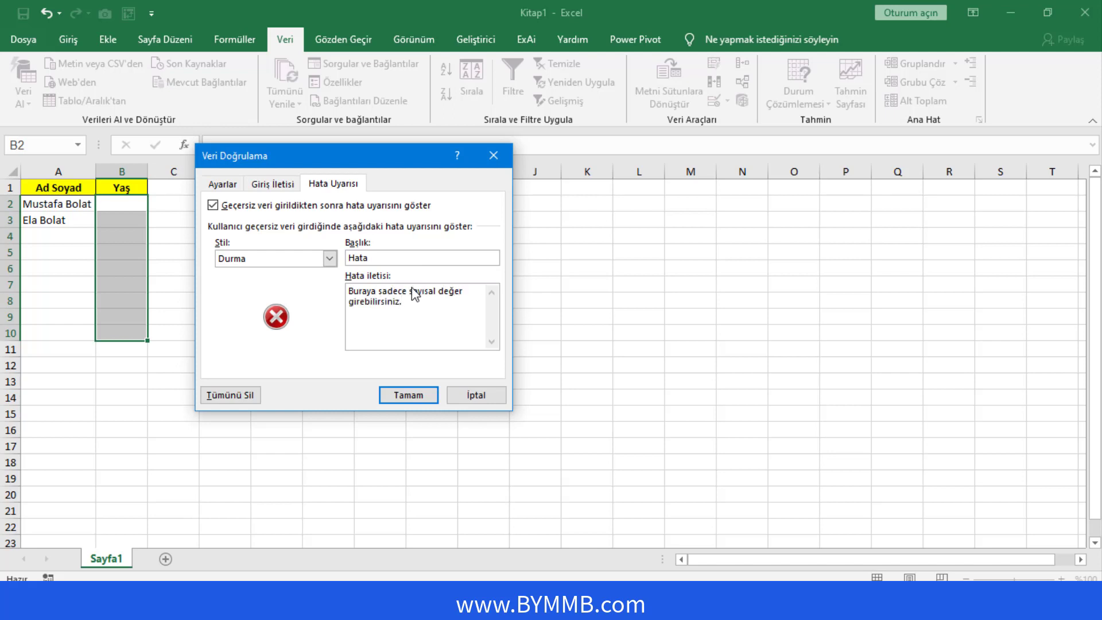
click(418, 396)
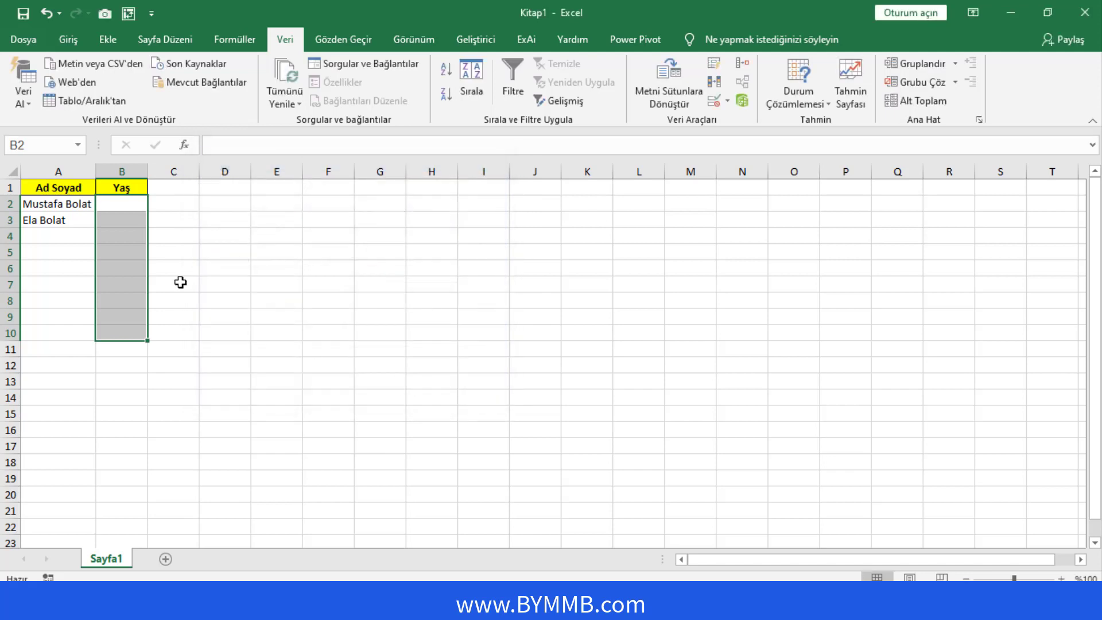
Enter the ages 36 and 3 in B2 and B3
click(249, 202)
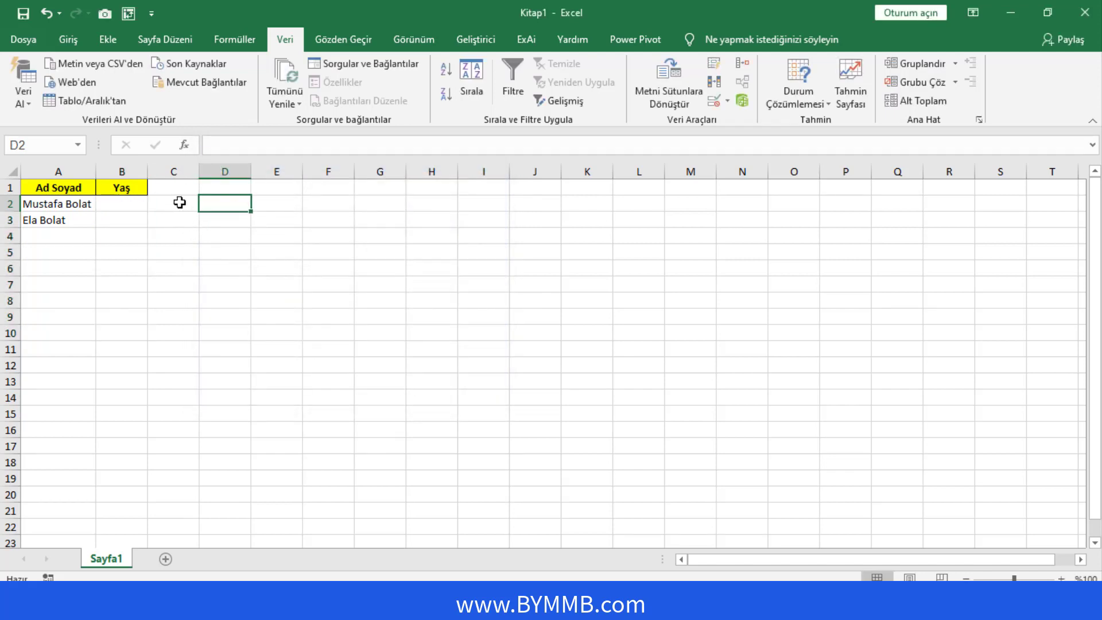
click(127, 205)
text(3)
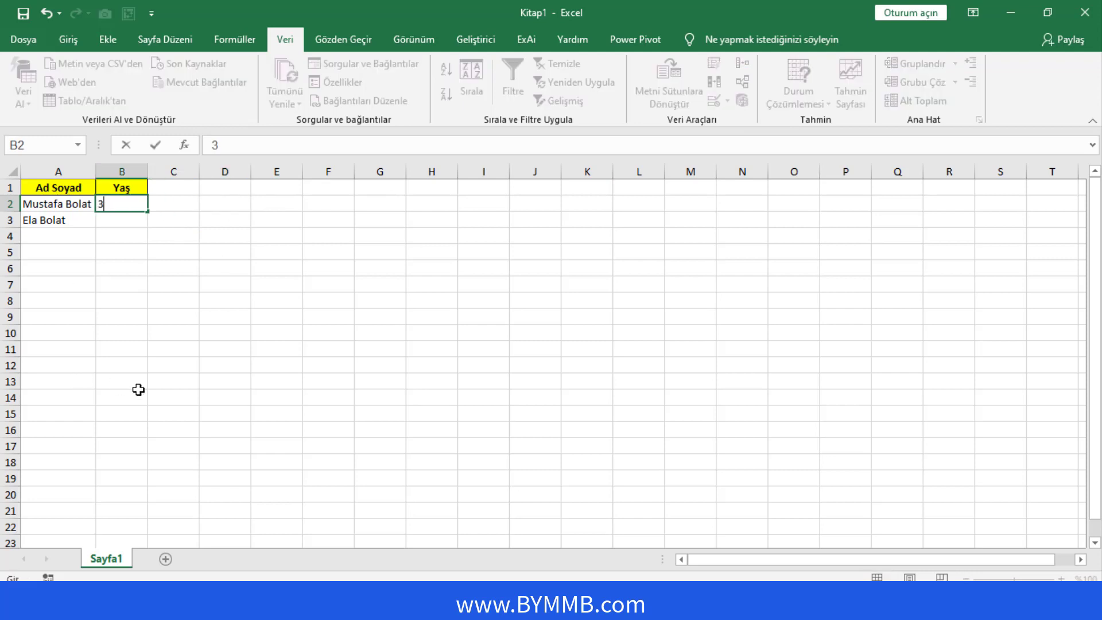
text(6)
key(Return)
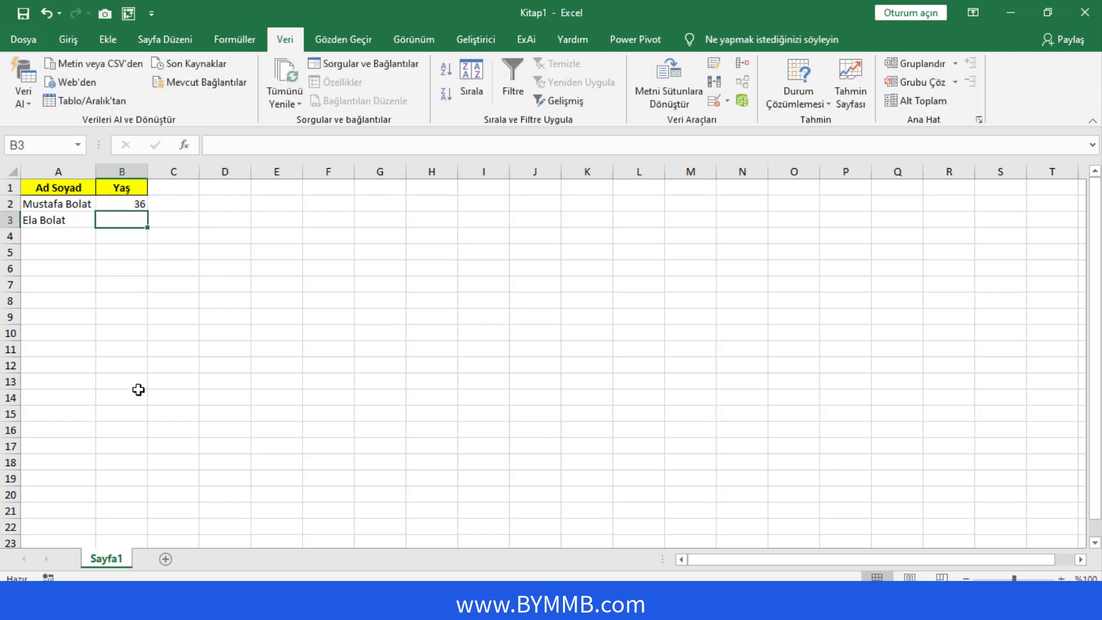
text(3)
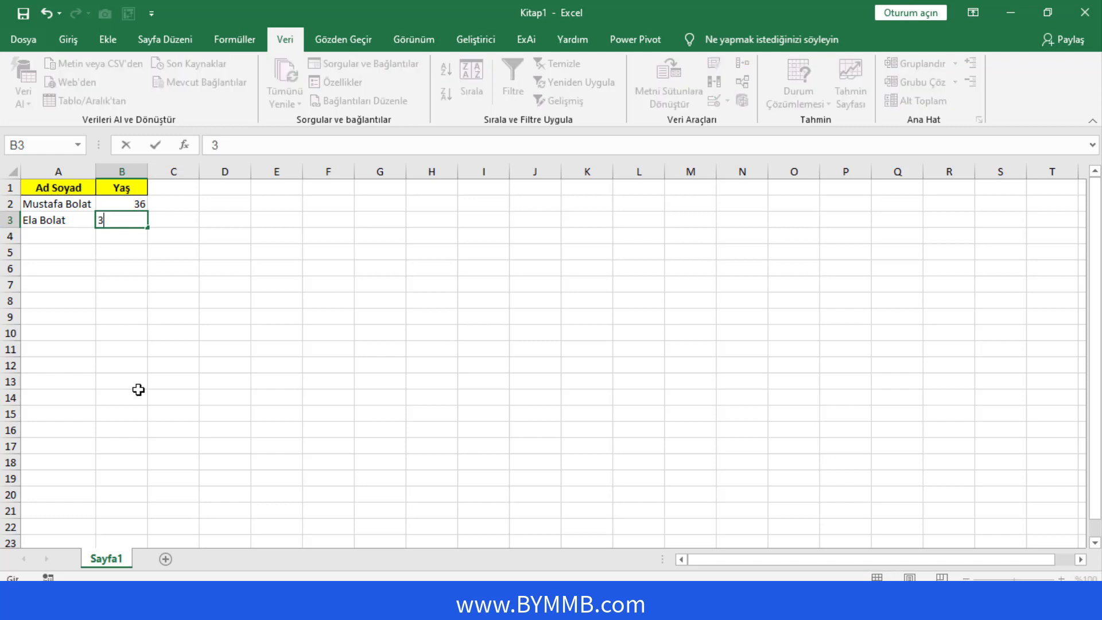
key(Return)
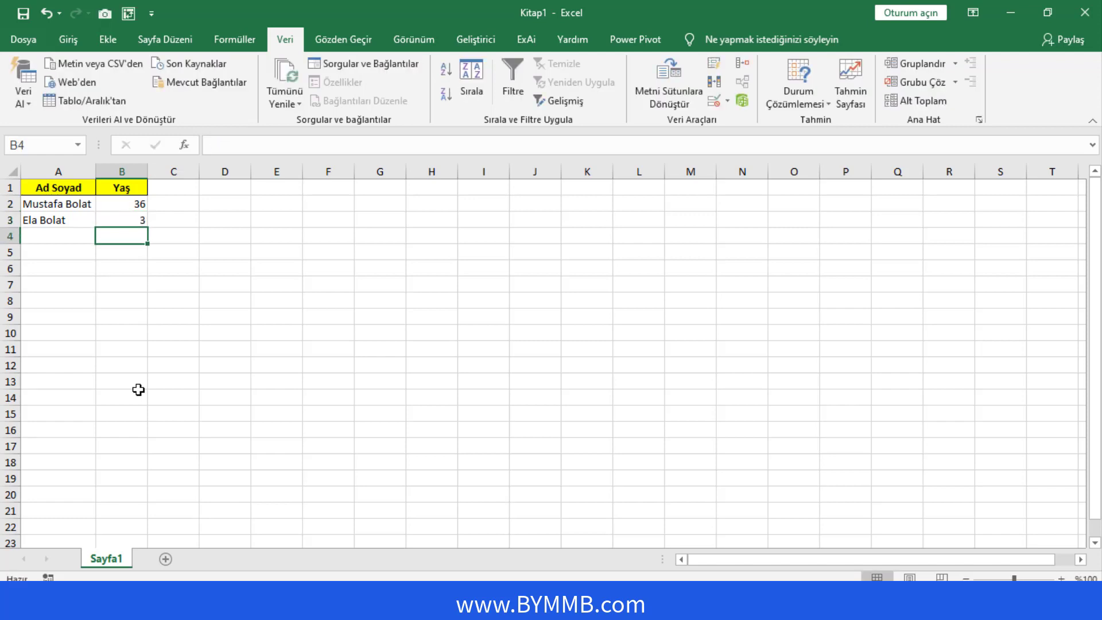
Test B4 with 'ata', cancel the rejection alert, and return to cell A1
text(ata)
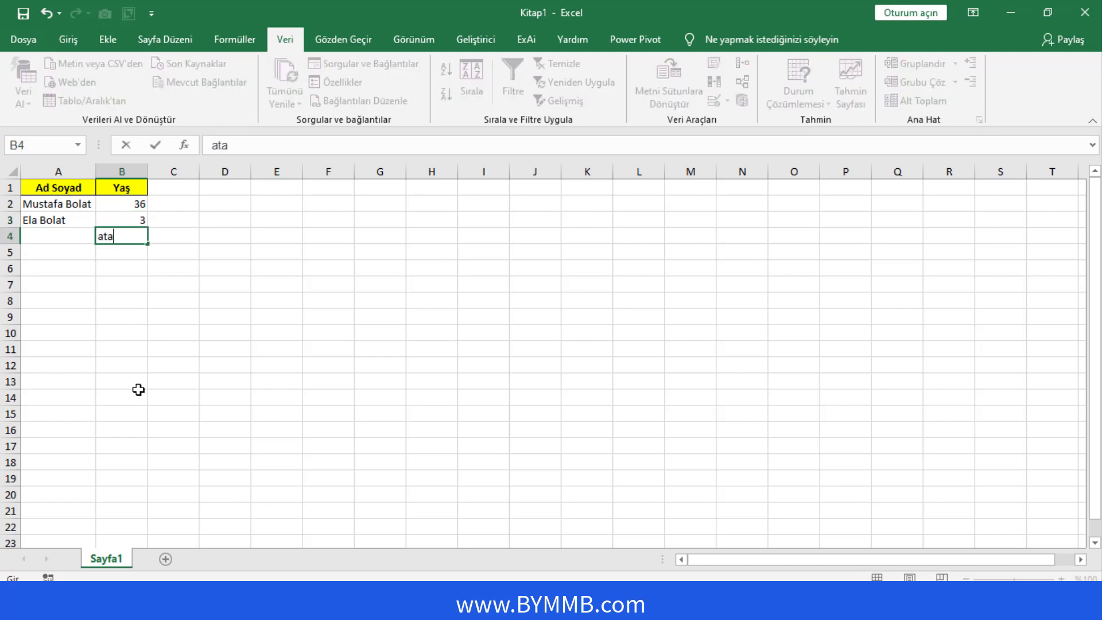
key(Return)
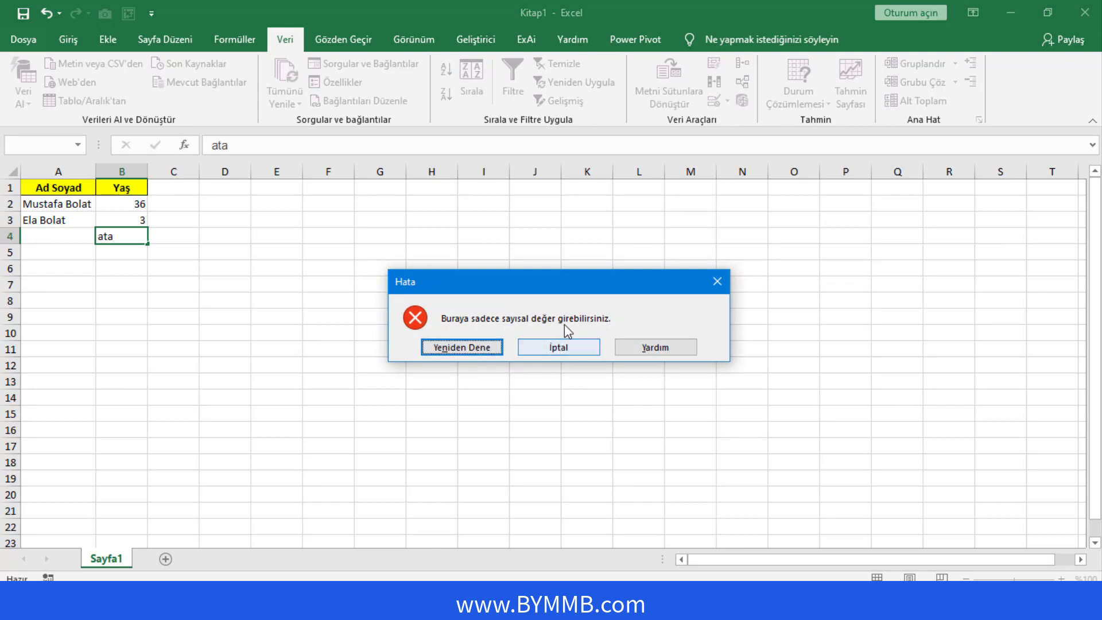
click(560, 348)
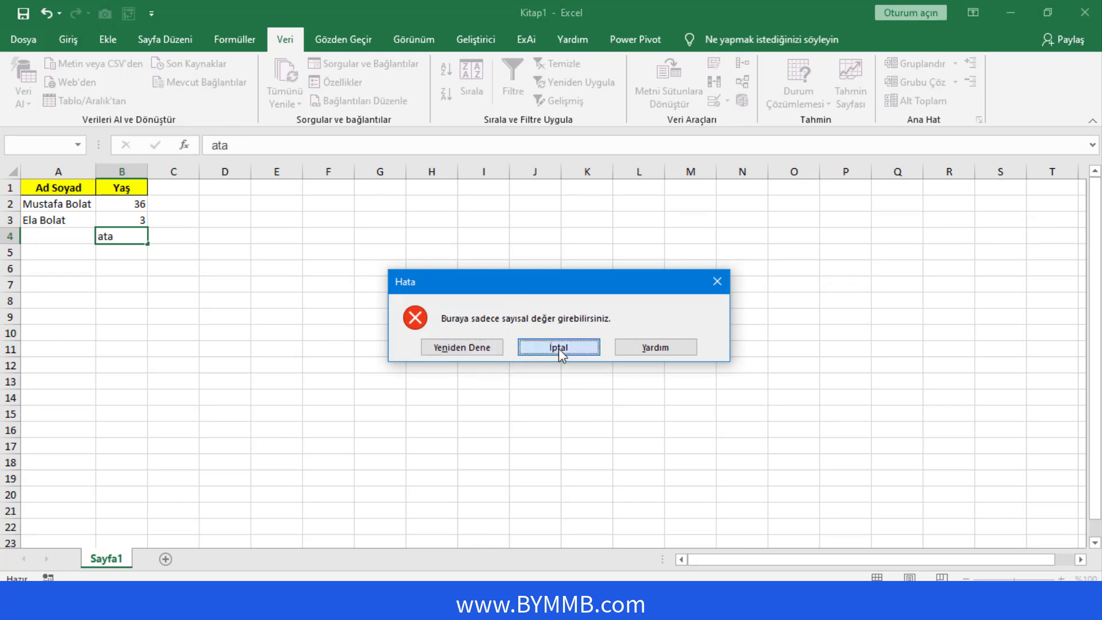
click(45, 191)
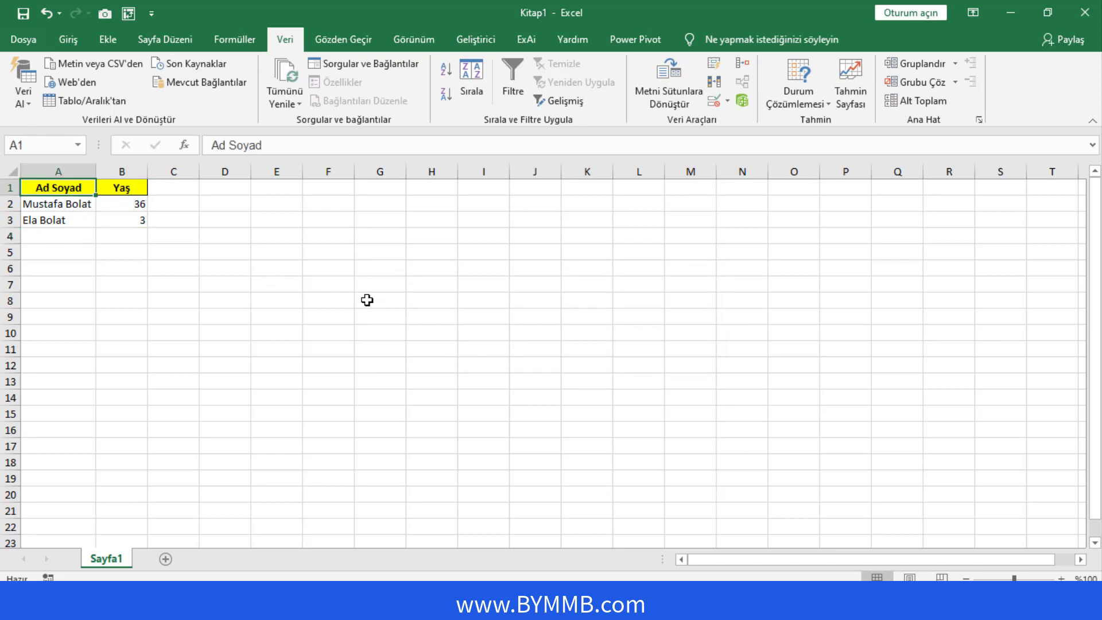